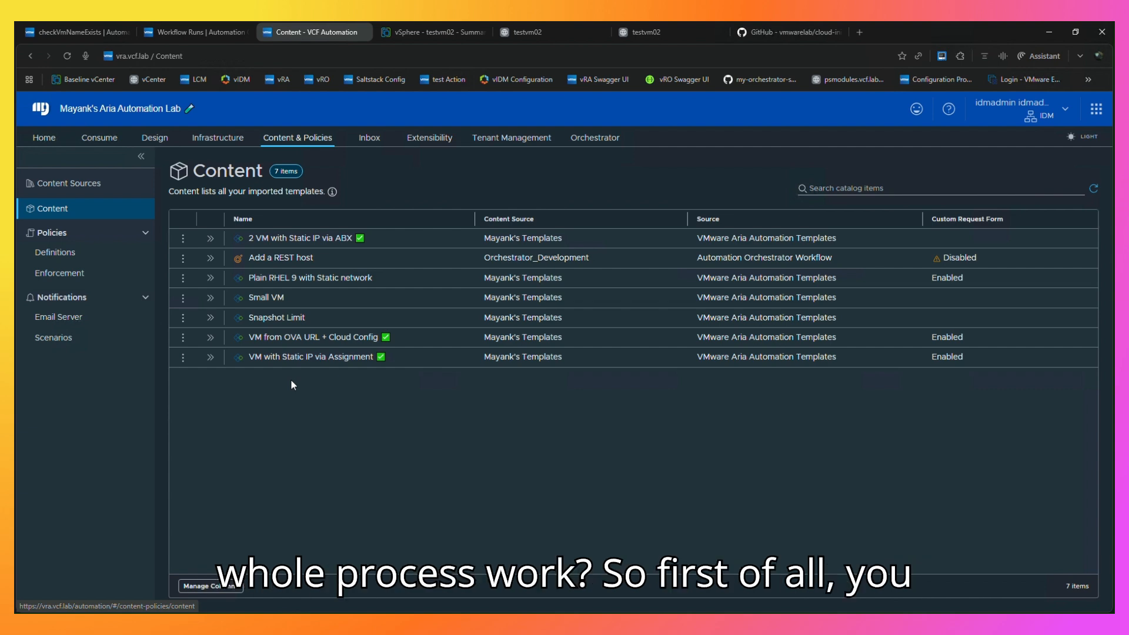
- Examine the script, return type and vmName input of the checkVmNameExists action in Orchestrator
left_click(81, 31)
left_click(149, 596)
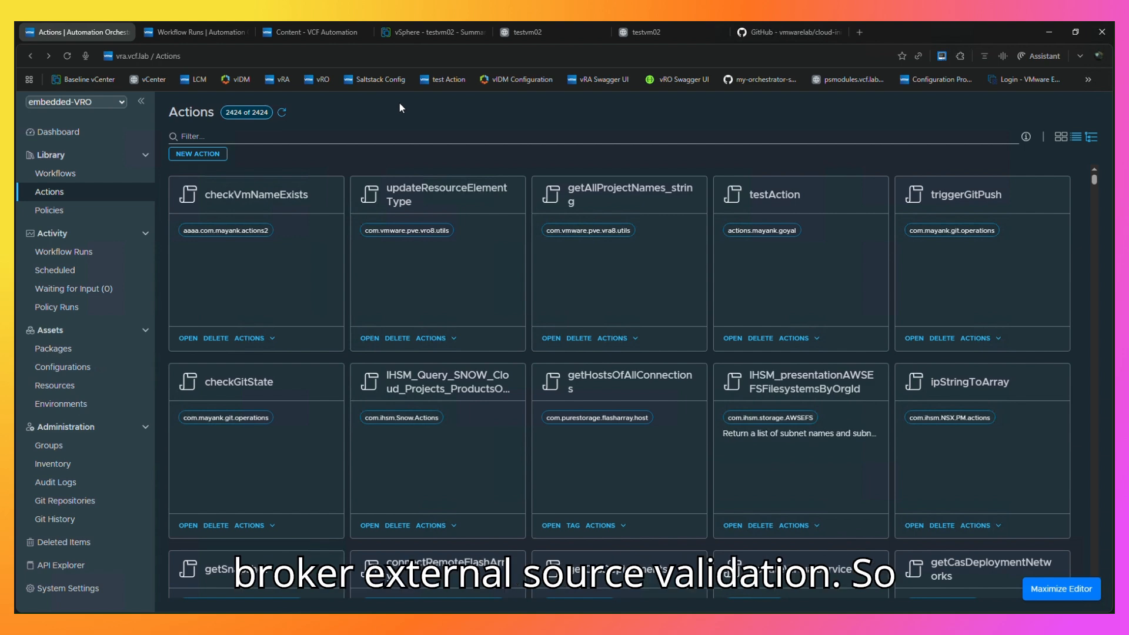
left_click(293, 206)
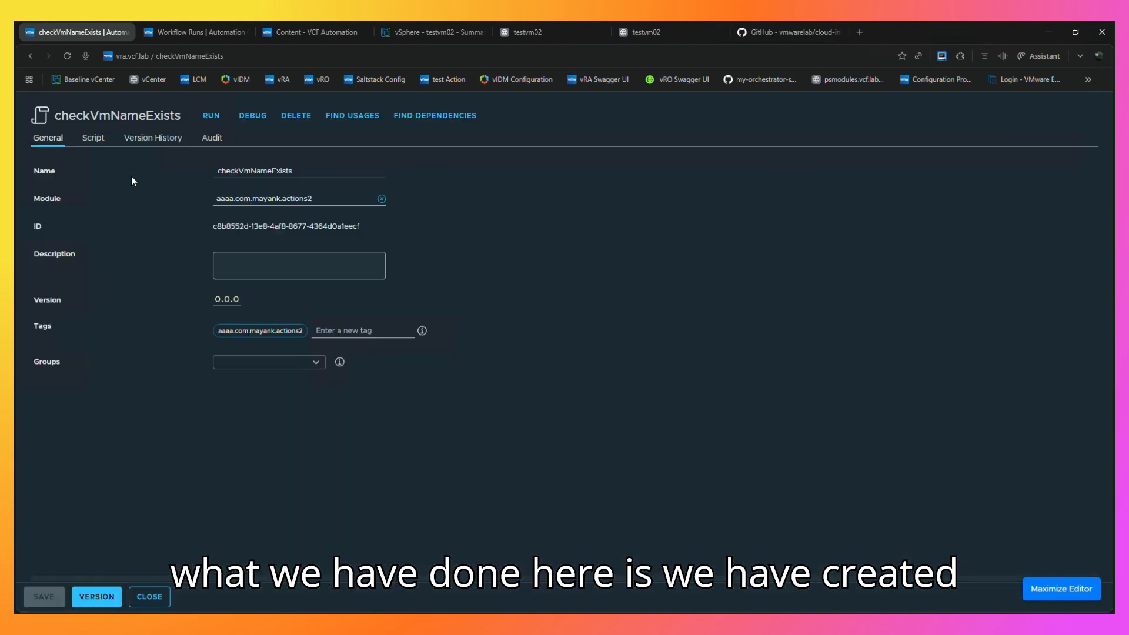
left_click(93, 138)
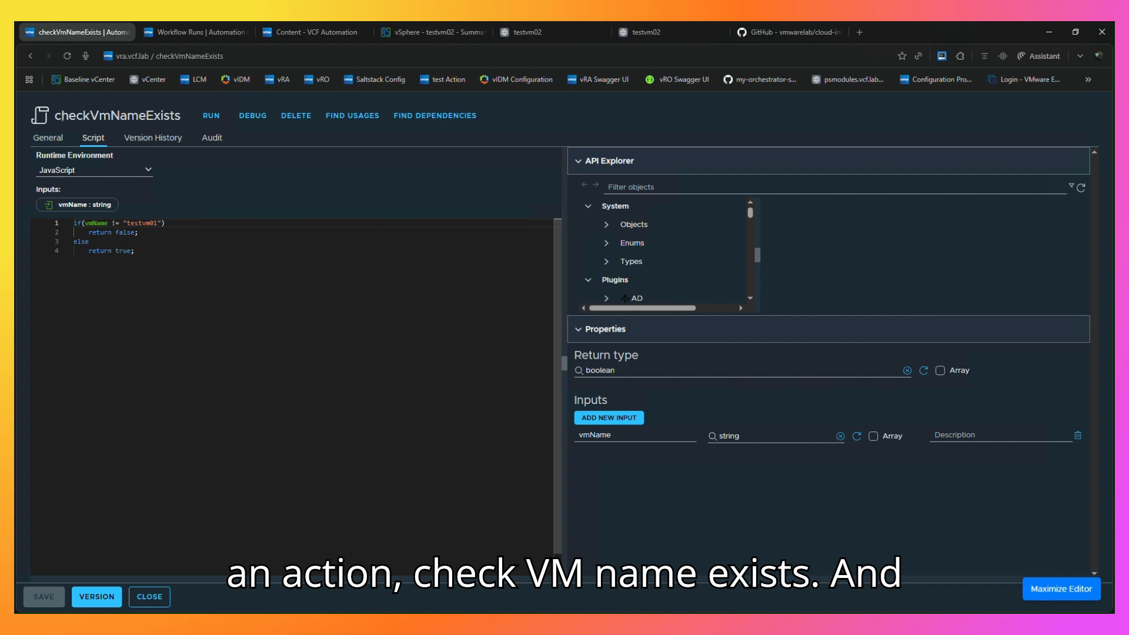
left_click(152, 251)
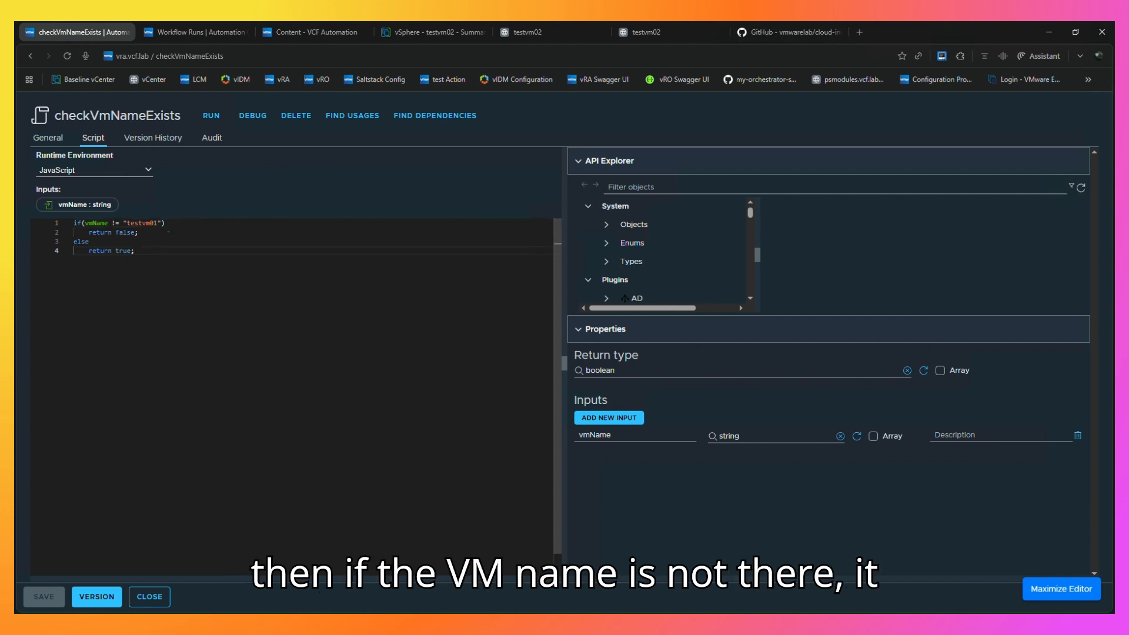
left_click_drag(168, 224, 73, 241)
left_click(138, 233)
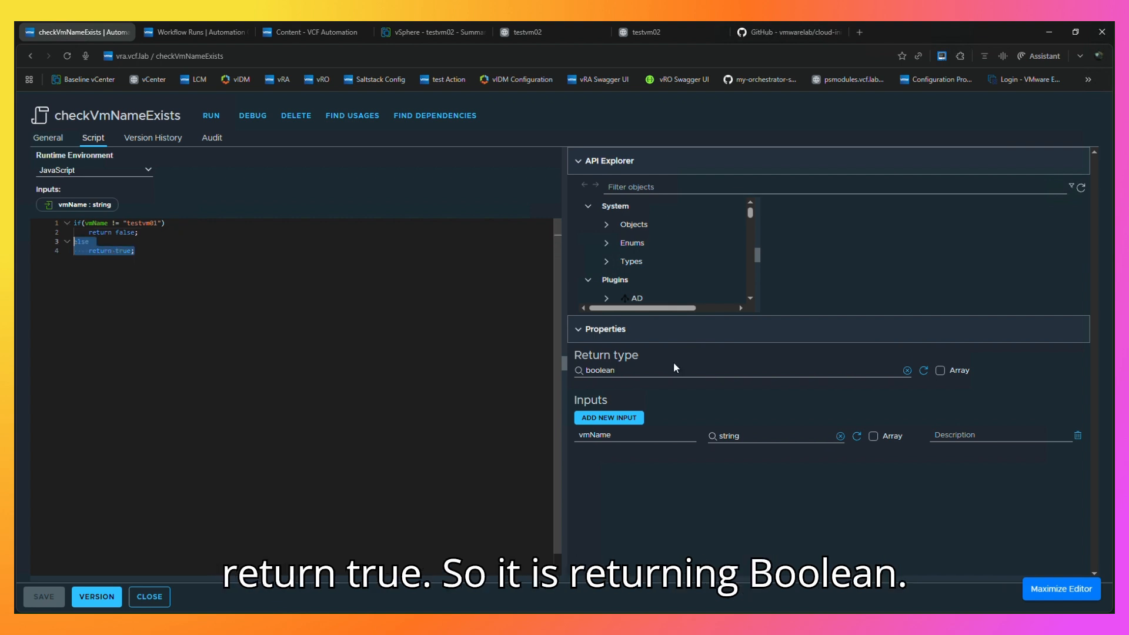
left_click(140, 600)
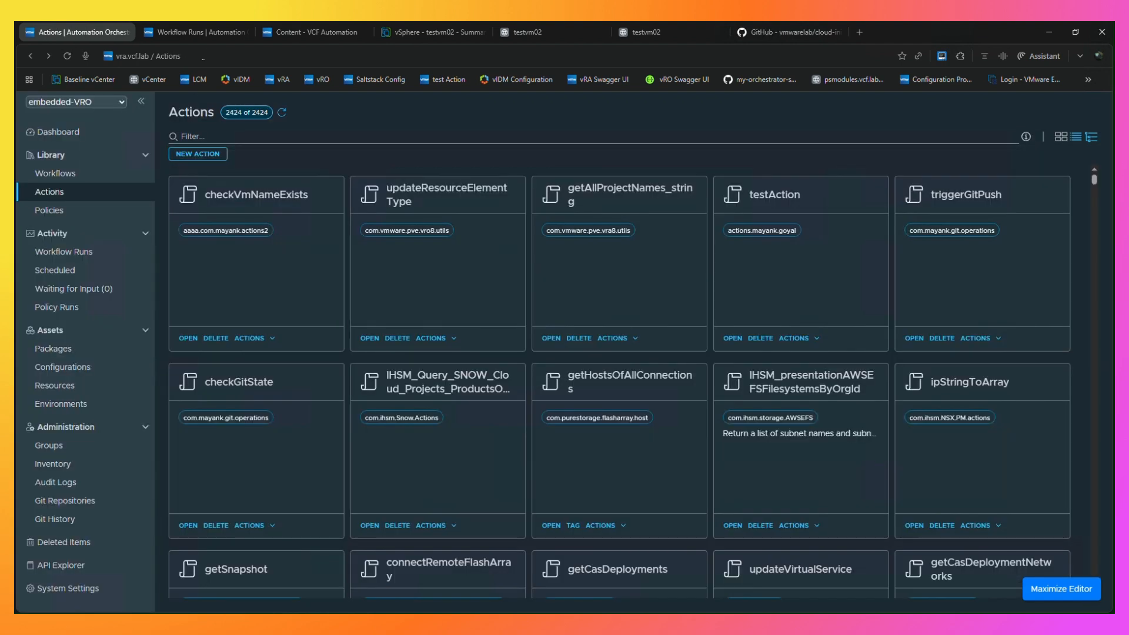
- Examine the vmName and duplicateVmNameCheck inputs and the dynamic default's action binding in the VM from OVA URL + Cloud Config template
left_click(194, 32)
left_click(288, 32)
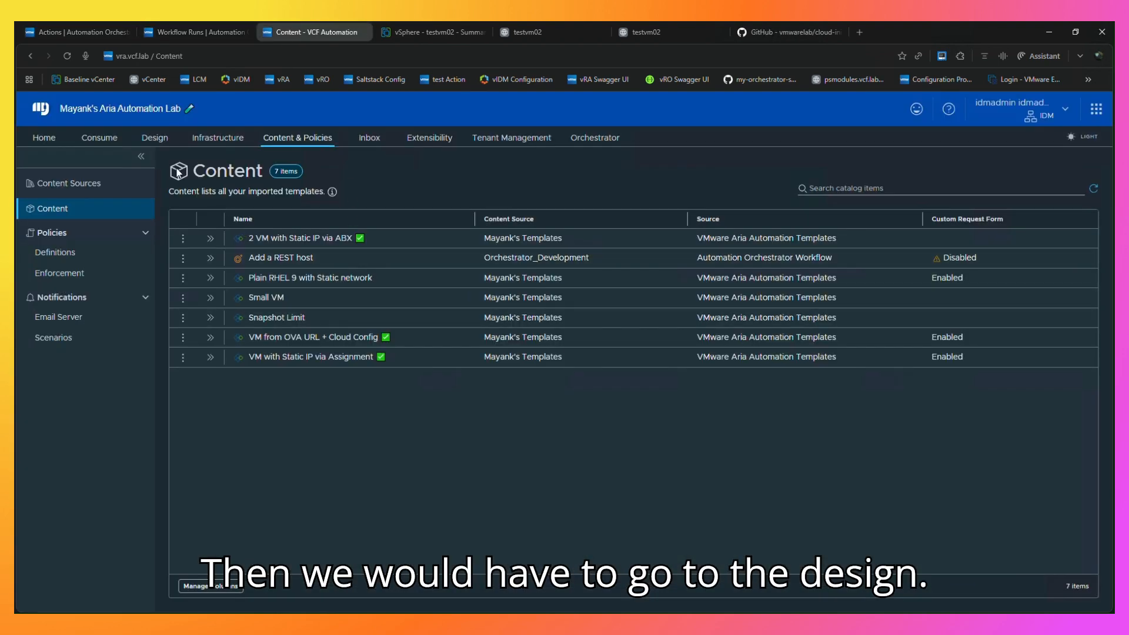
left_click(155, 138)
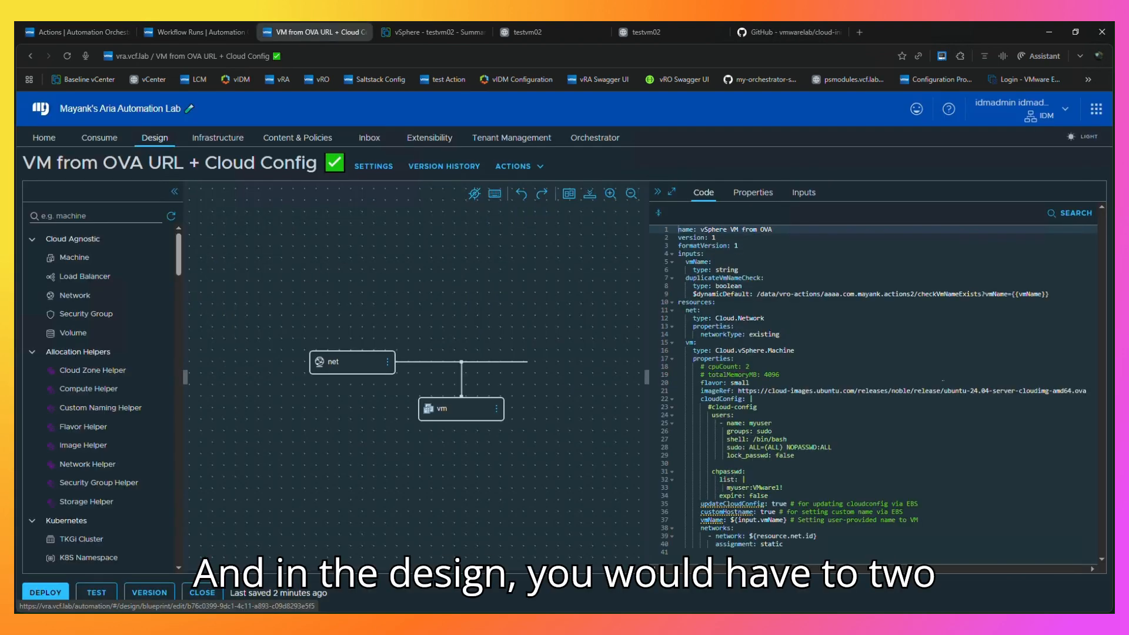
left_click(785, 375)
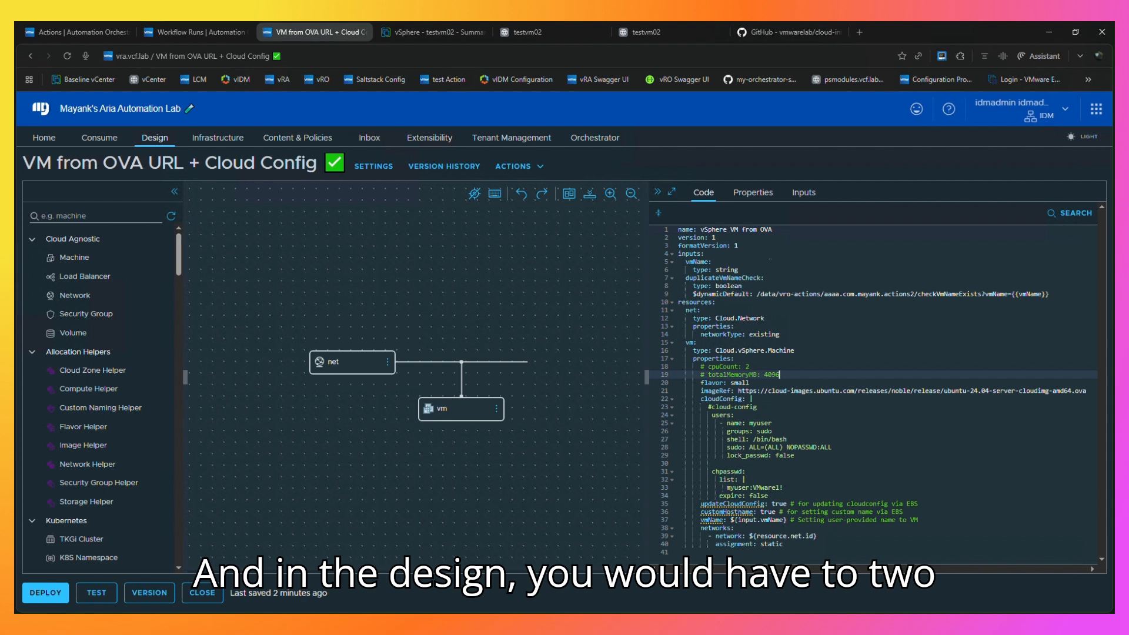
left_click_drag(740, 270, 668, 263)
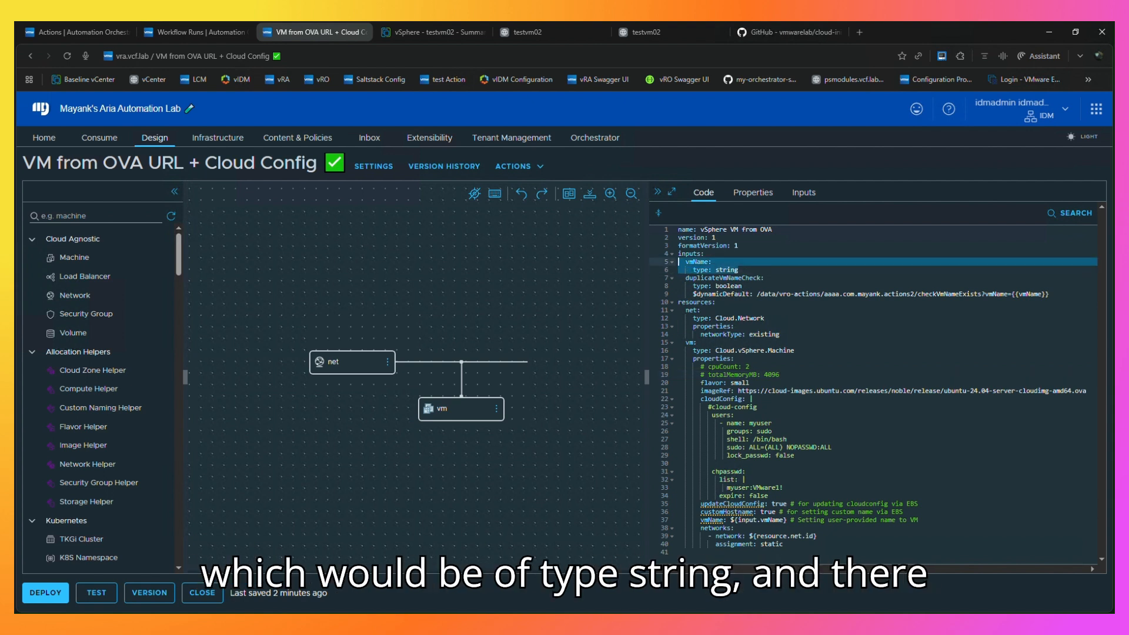
left_click_drag(1050, 294, 677, 277)
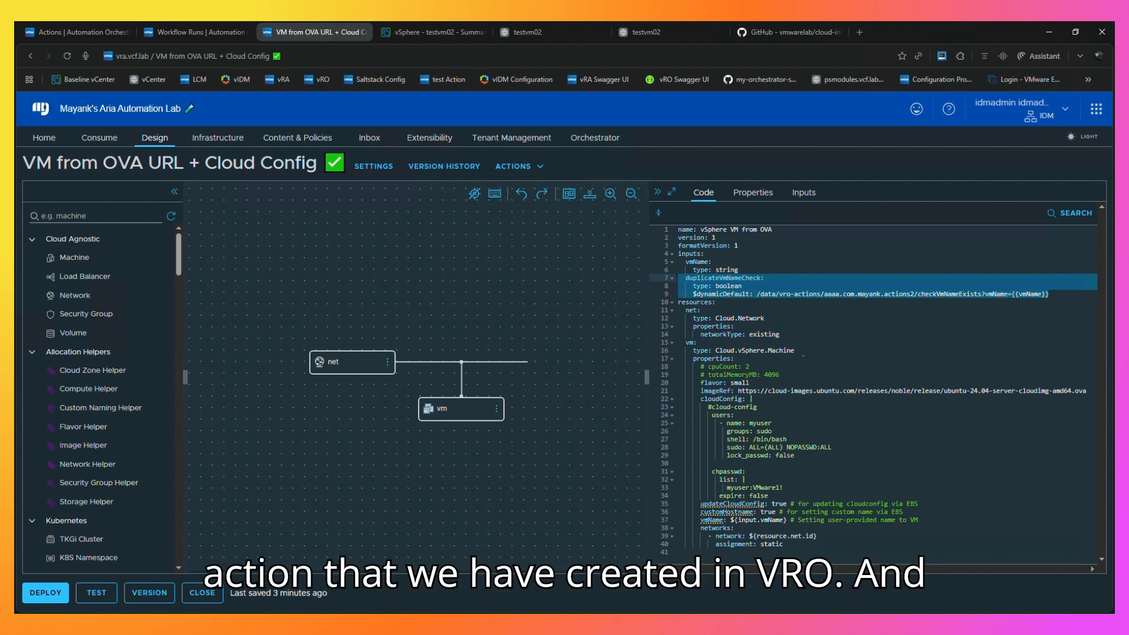
left_click(1036, 294)
left_click_drag(1015, 294, 1046, 294)
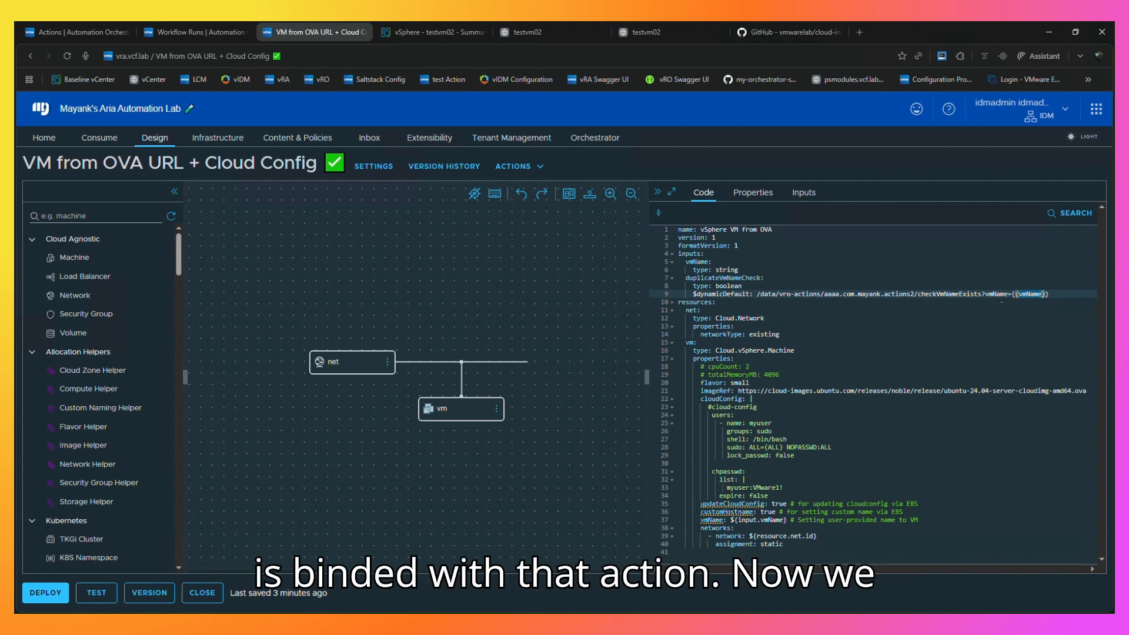
left_click(738, 294)
left_click_drag(1052, 297, 672, 262)
left_click(750, 383)
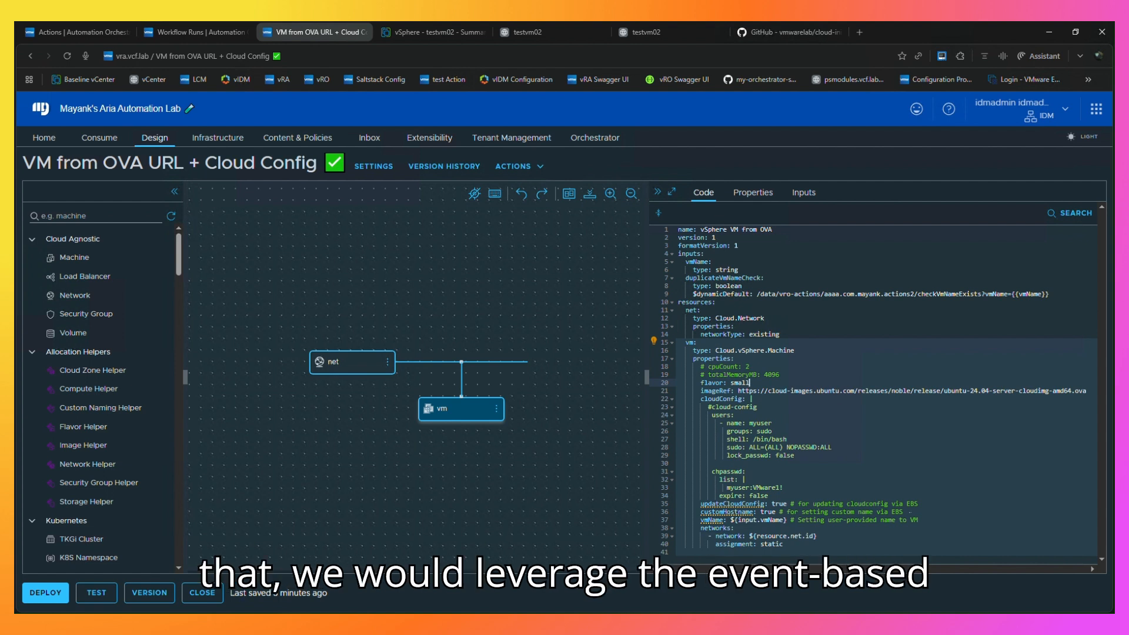
- Check the customHostname and vmName properties of the template's vm resource, and close the template
left_click_drag(910, 512, 700, 513)
left_click(769, 496)
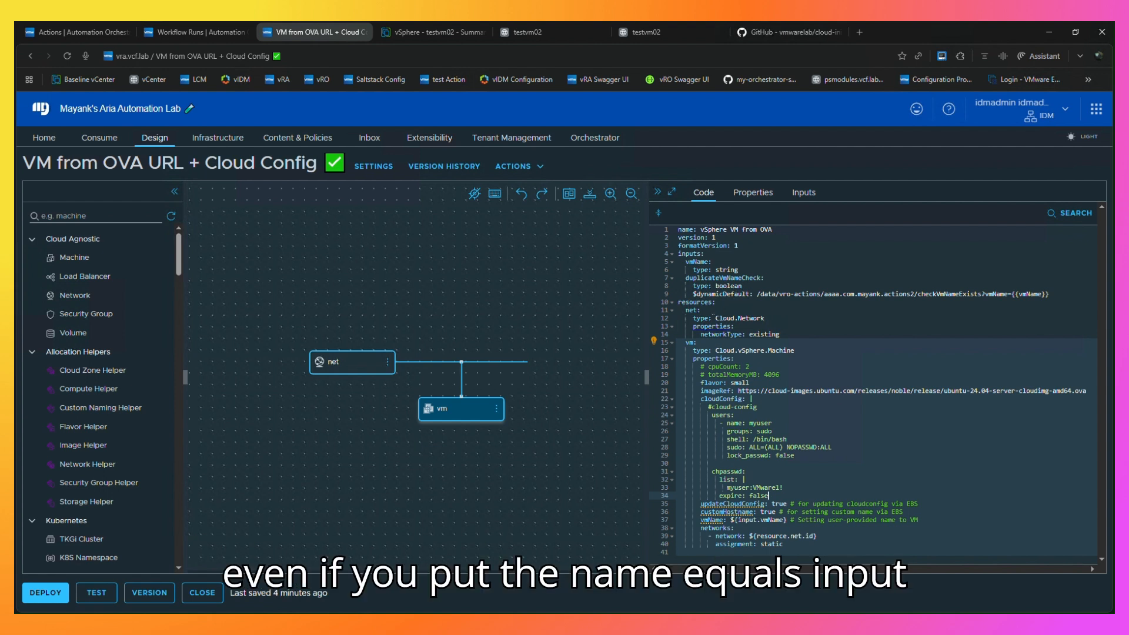
left_click(746, 360)
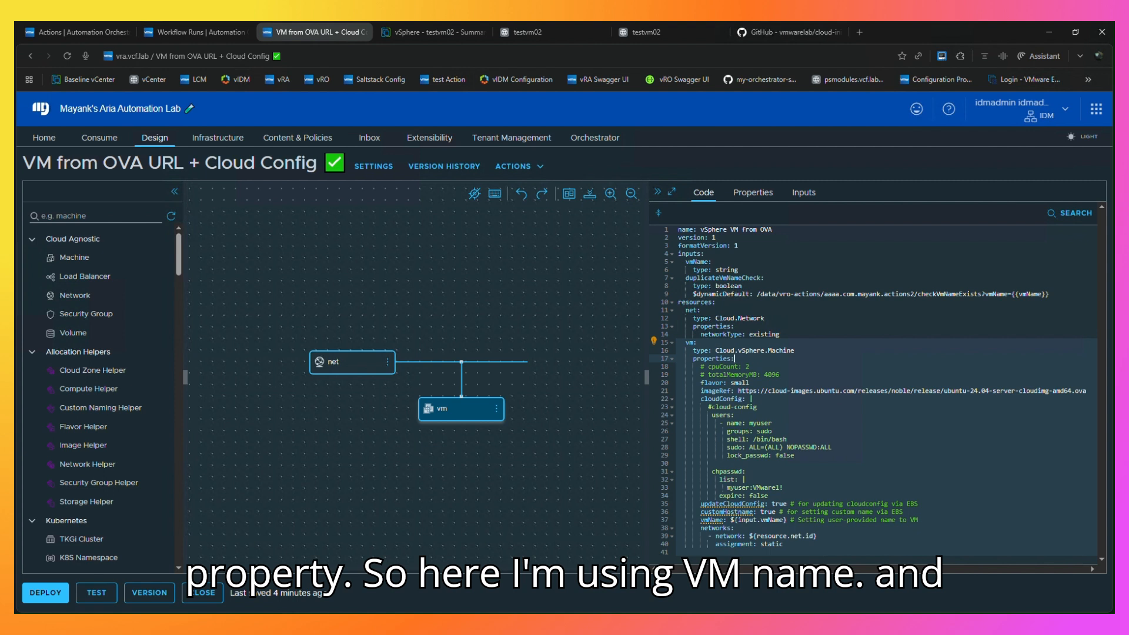
left_click_drag(731, 520, 787, 520)
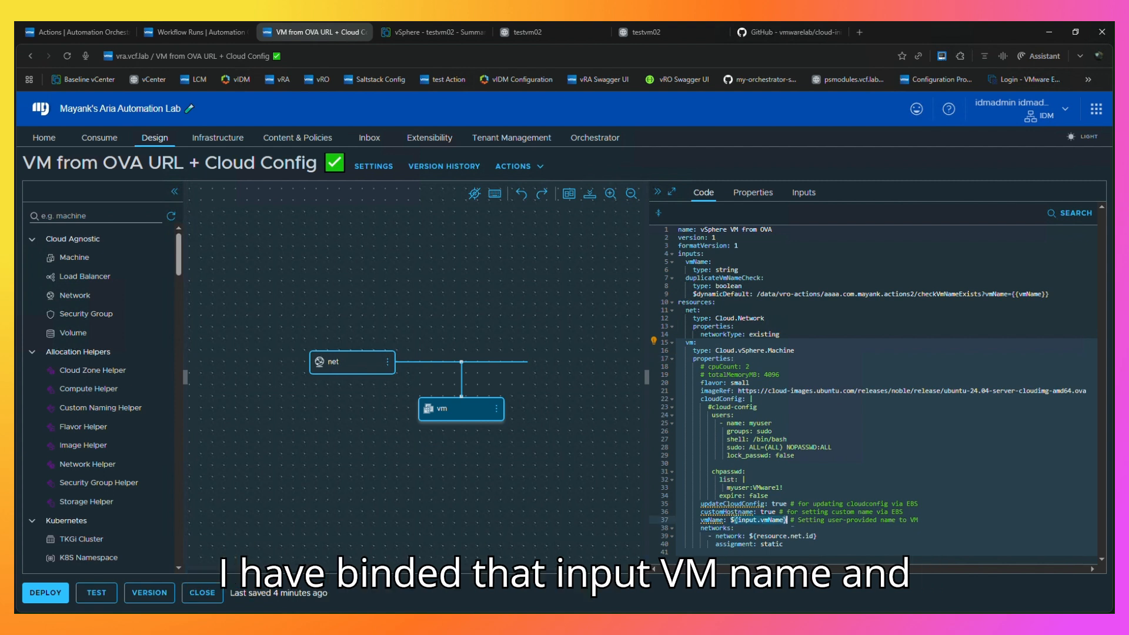
left_click(776, 512)
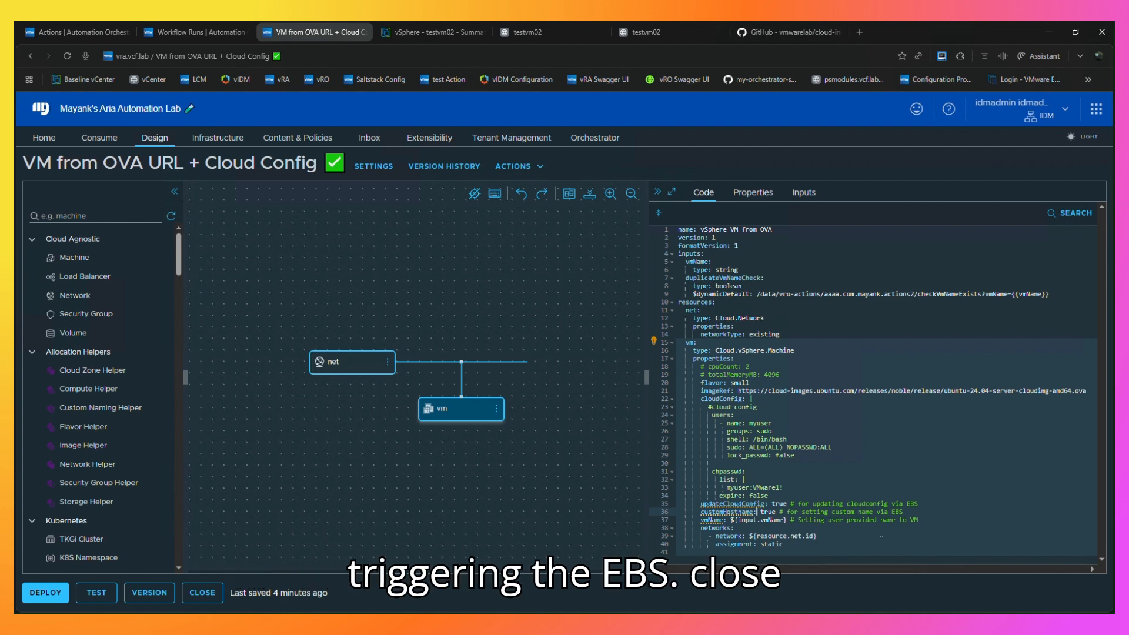
left_click(201, 594)
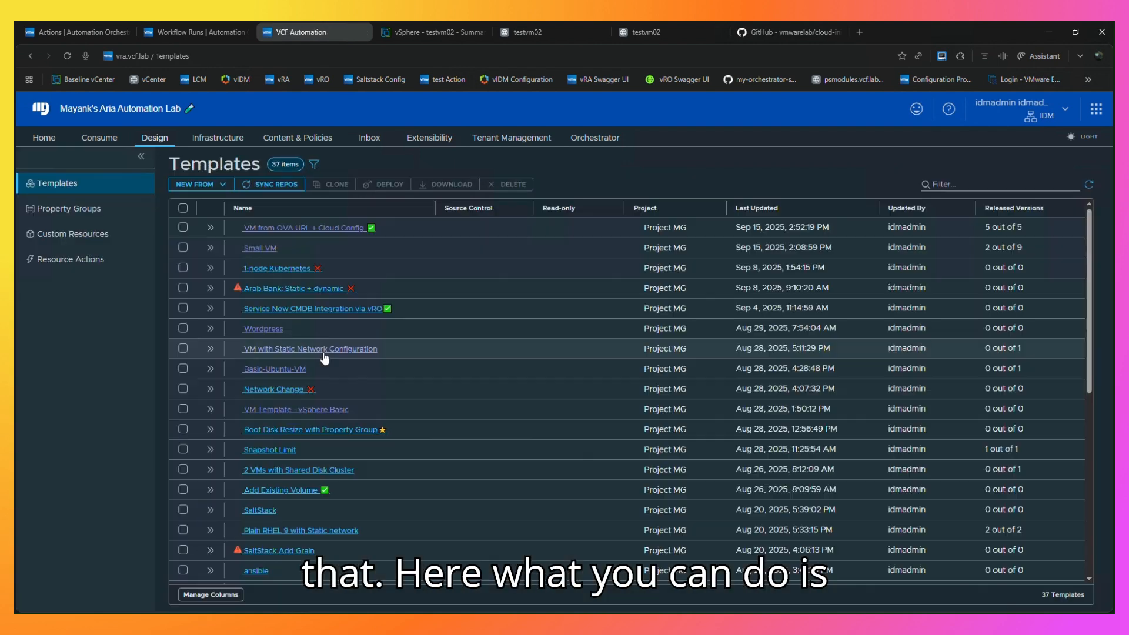
- Review the version history of the VM from OVA URL + Cloud Config template and view the version creation dialog without creating one
left_click(302, 229)
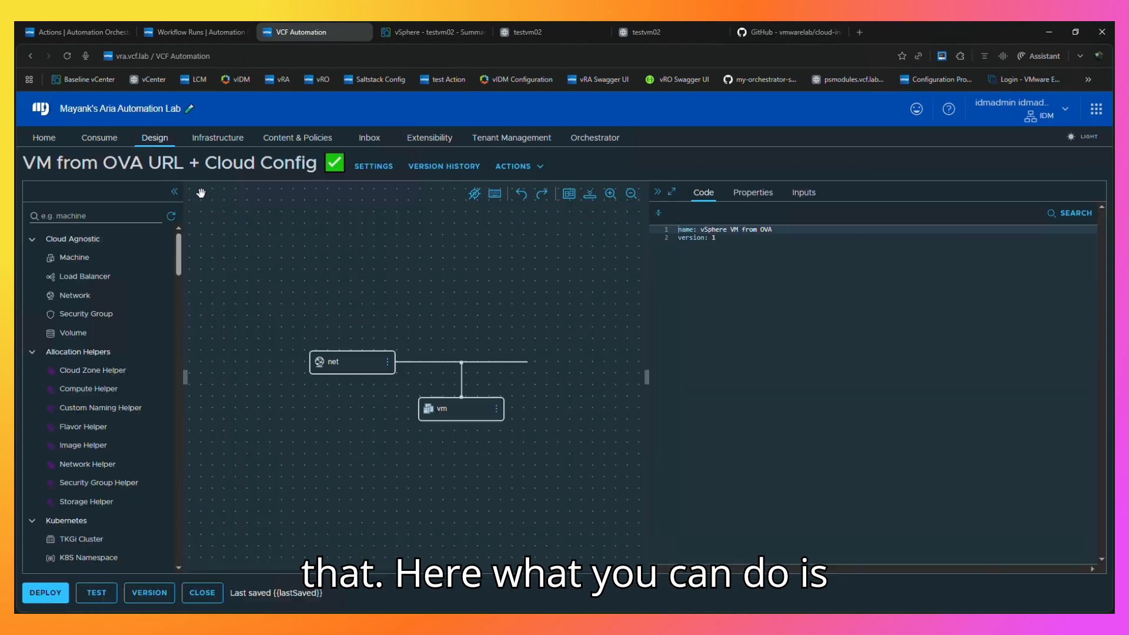
left_click(447, 170)
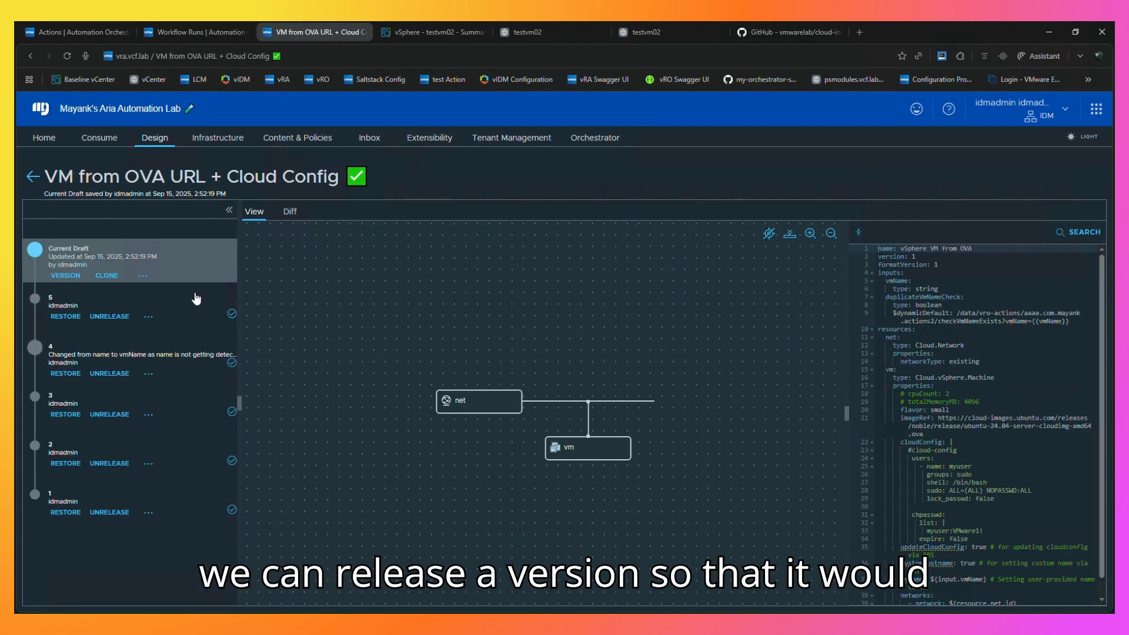
left_click(65, 275)
left_click(709, 247)
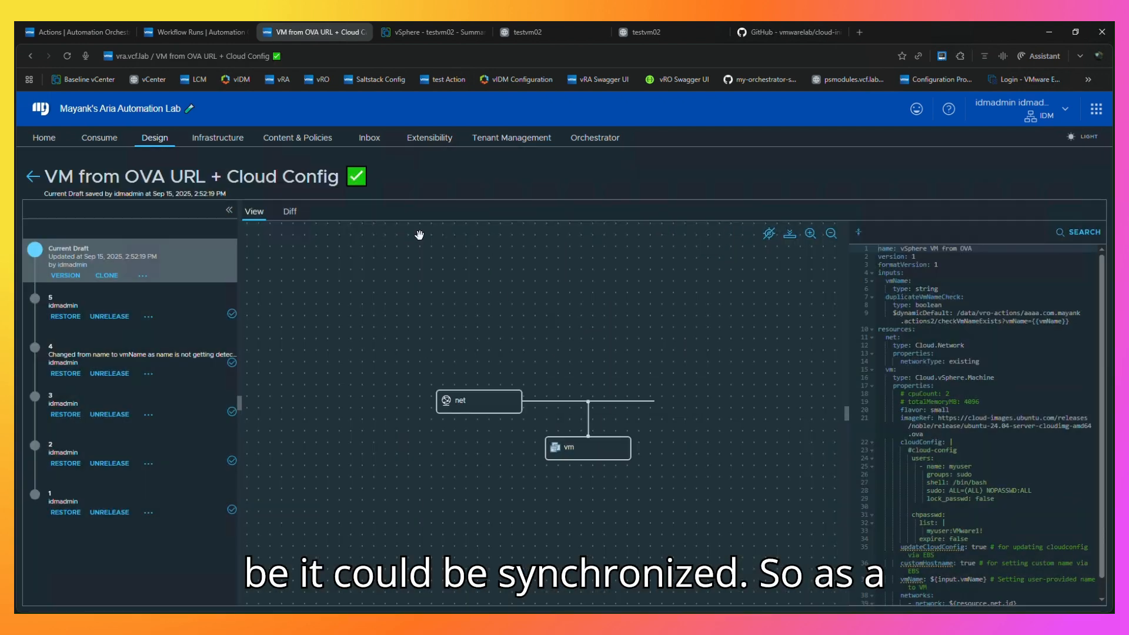
left_click(35, 181)
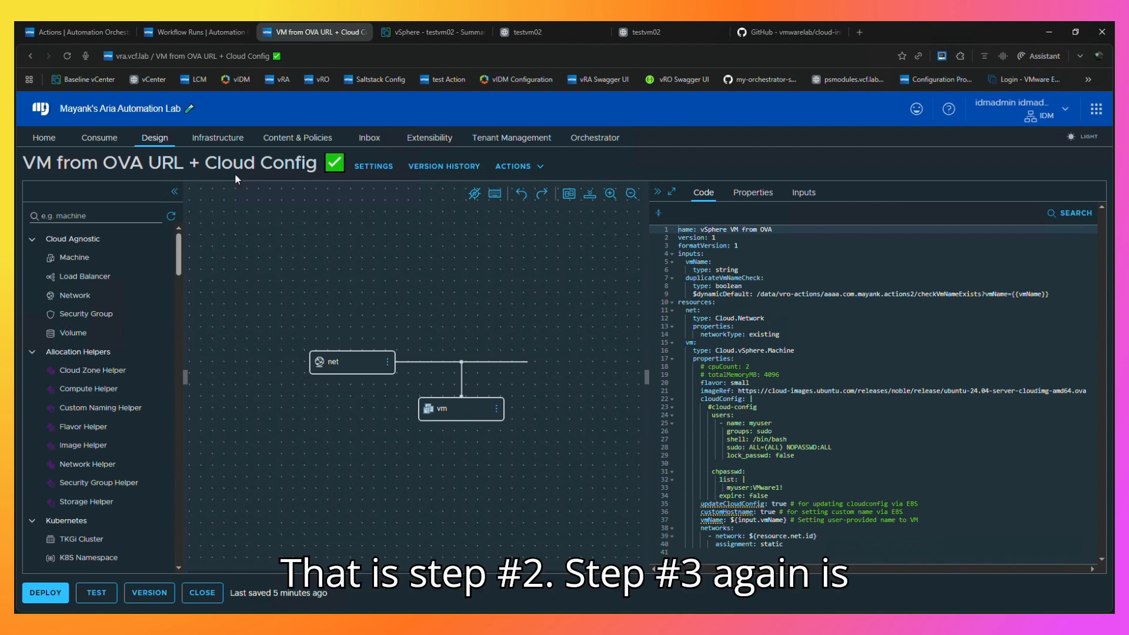
- Examine the Rename VM extensibility subscription's event topic, customHostname condition, linked workflow and blocking settings
left_click(444, 145)
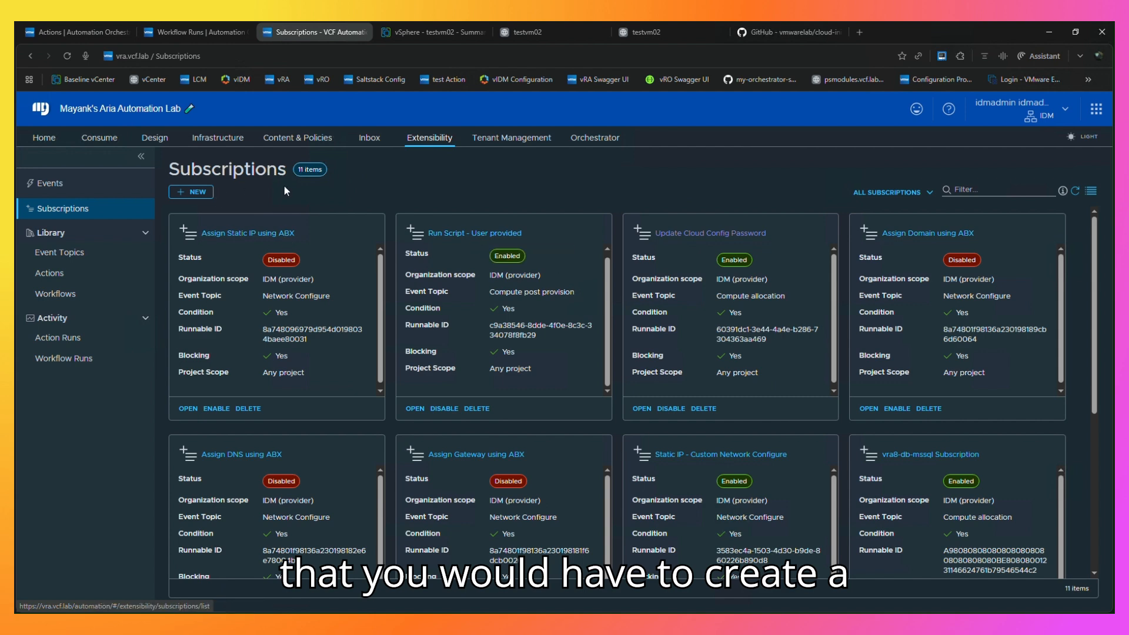
scroll(827, 382, "down", 6)
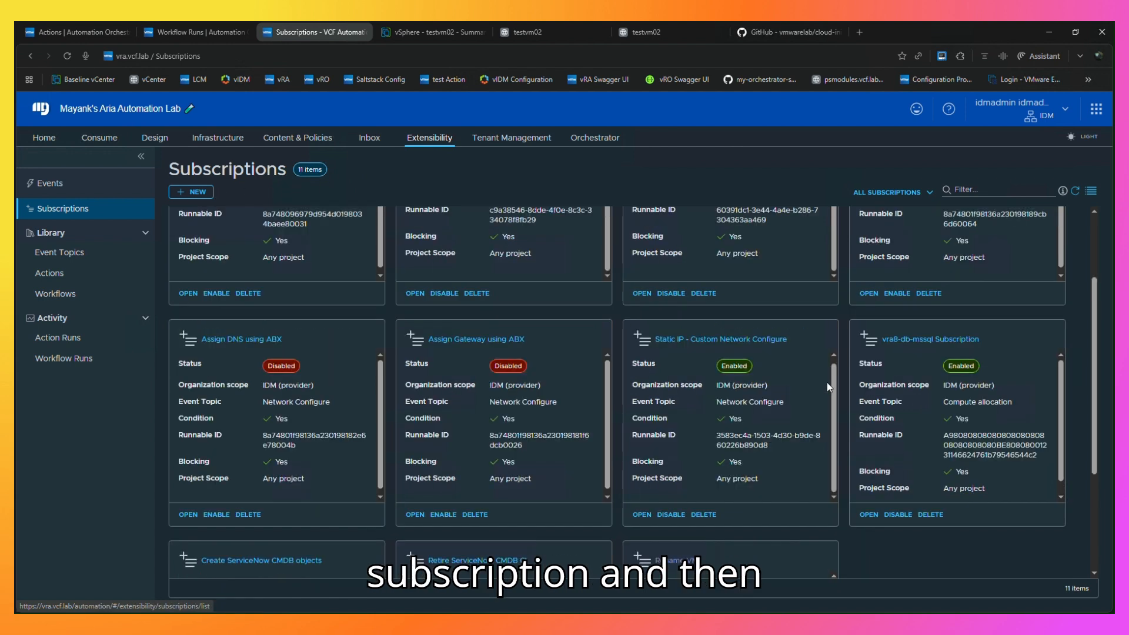
left_click(676, 527)
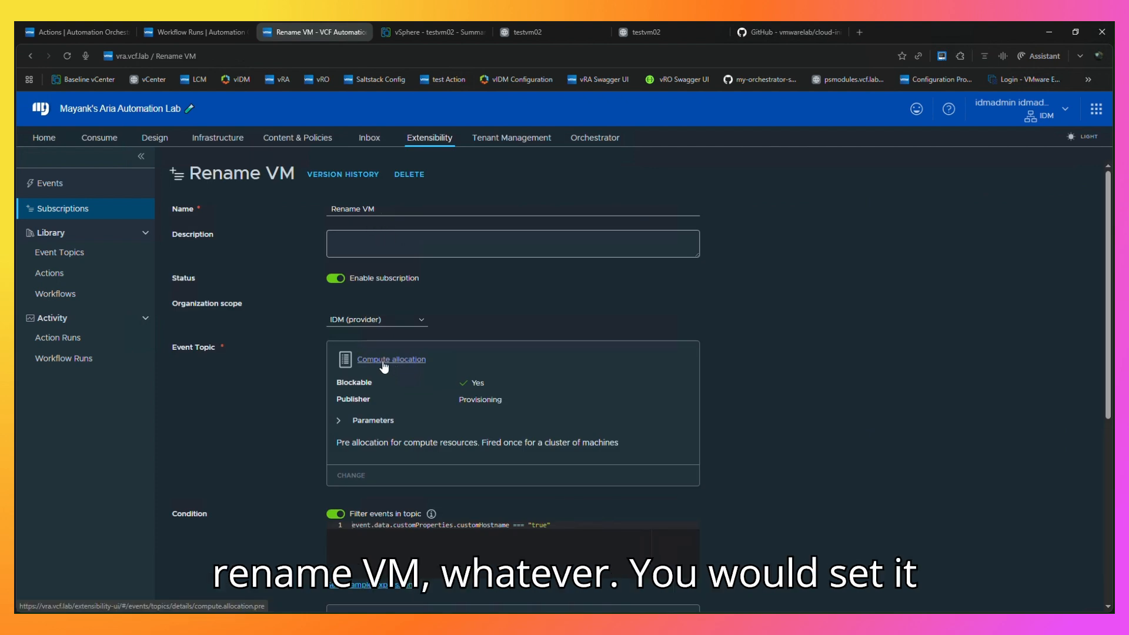
scroll(429, 407, "down", 2)
scroll(429, 407, "down", 1)
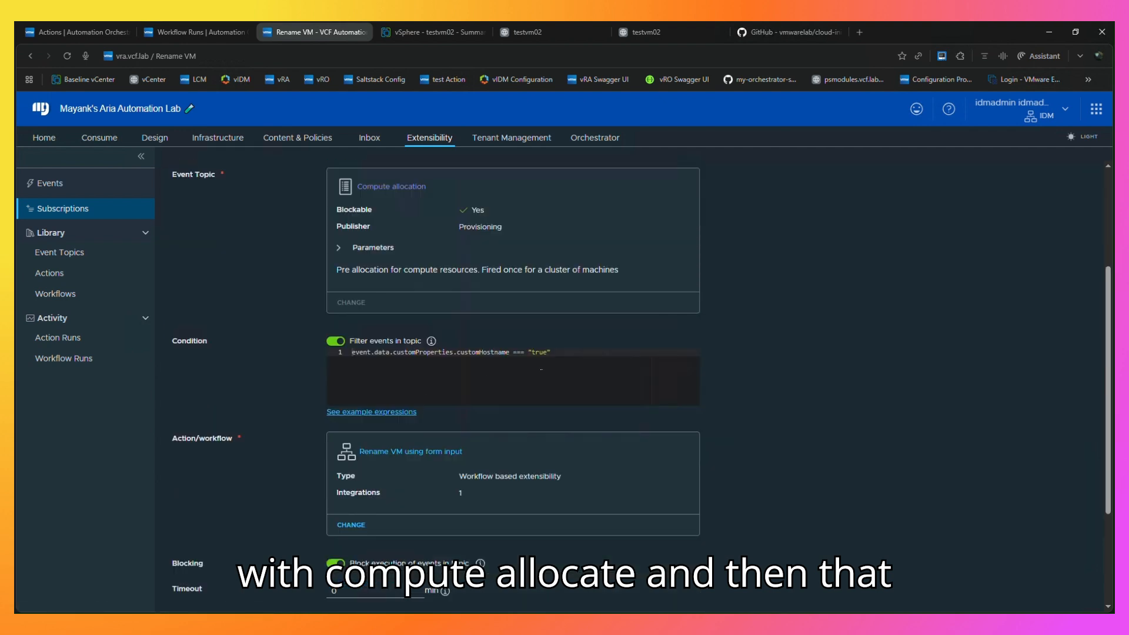
left_click_drag(458, 353, 551, 353)
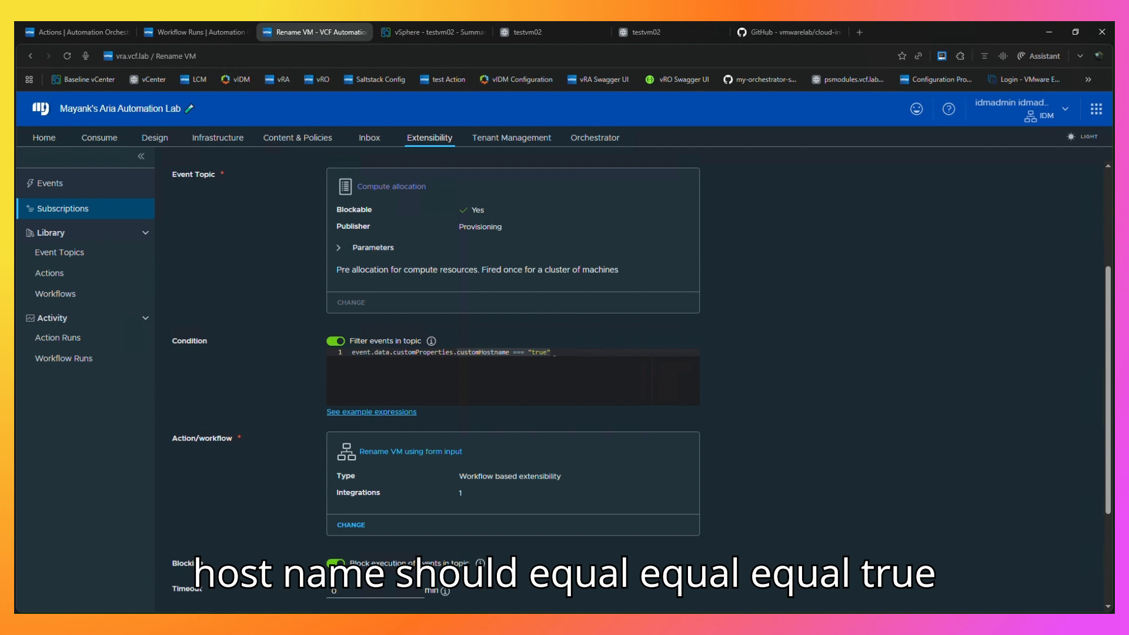
scroll(511, 429, "down", 3)
scroll(366, 337, "up", 1)
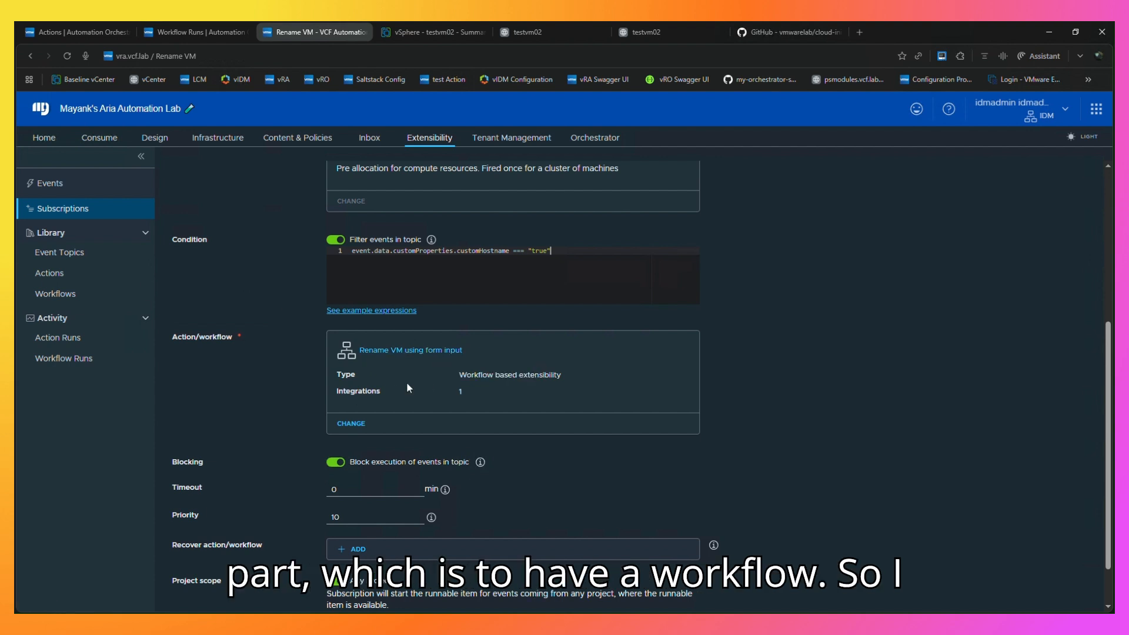
- Inspect the inputs and outputs of the Rename VM using form input workflow in Orchestrator
left_click(73, 31)
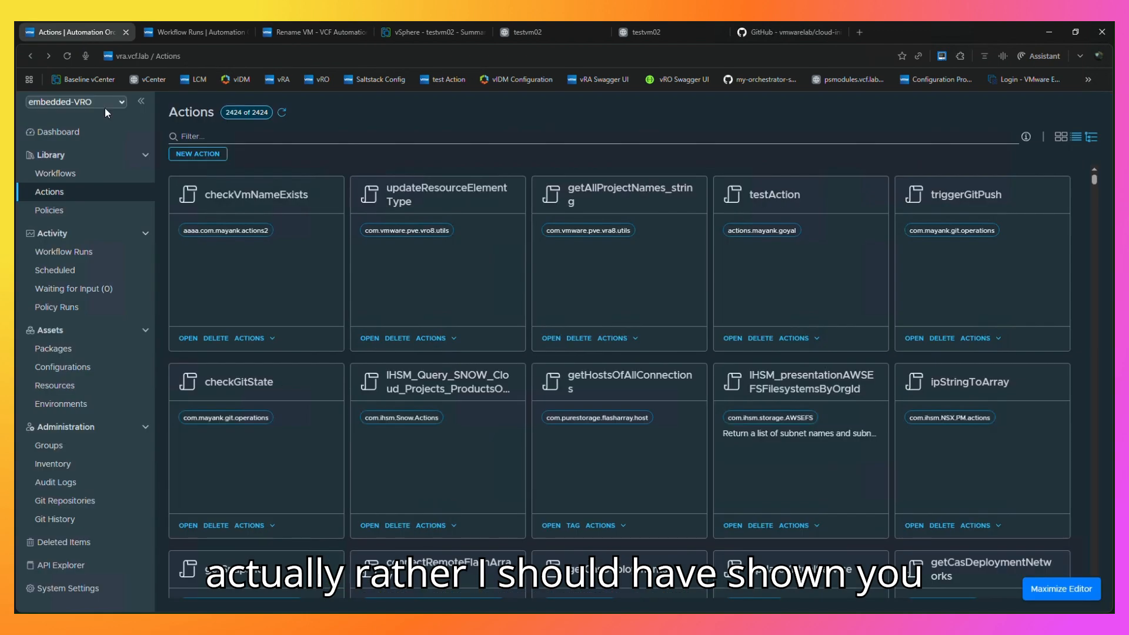
left_click(89, 180)
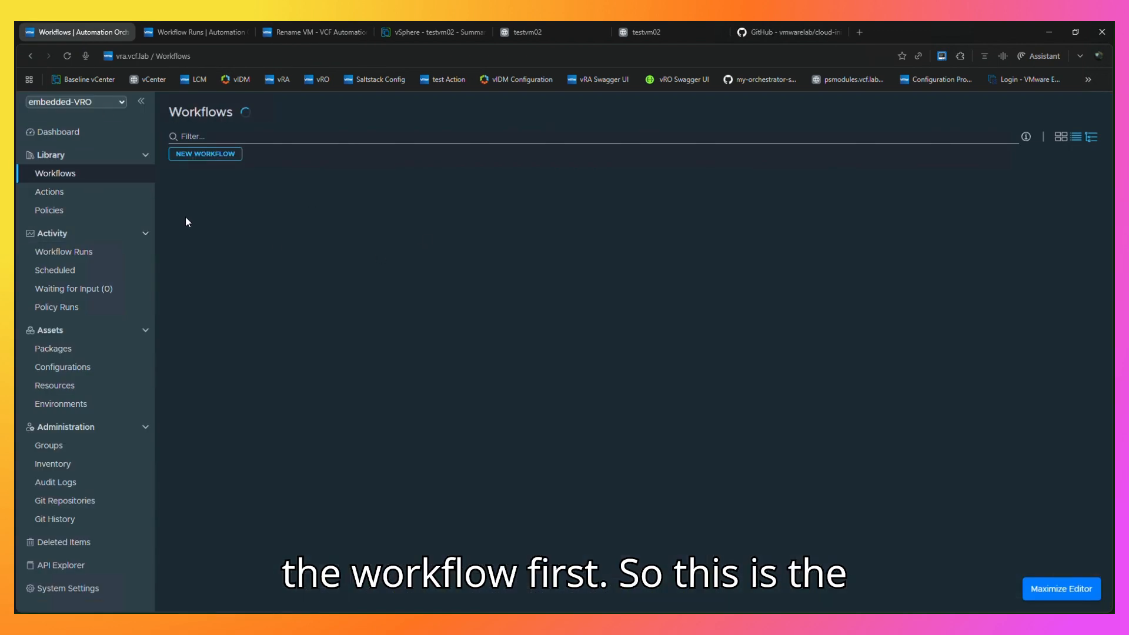
left_click(257, 193)
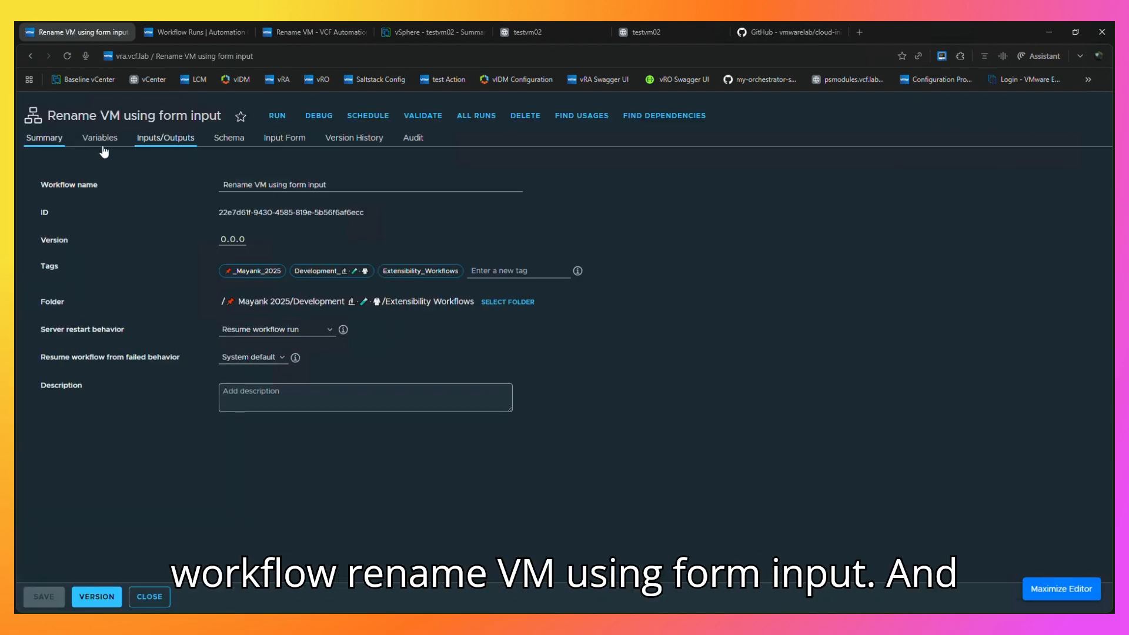
left_click(229, 137)
left_click(165, 137)
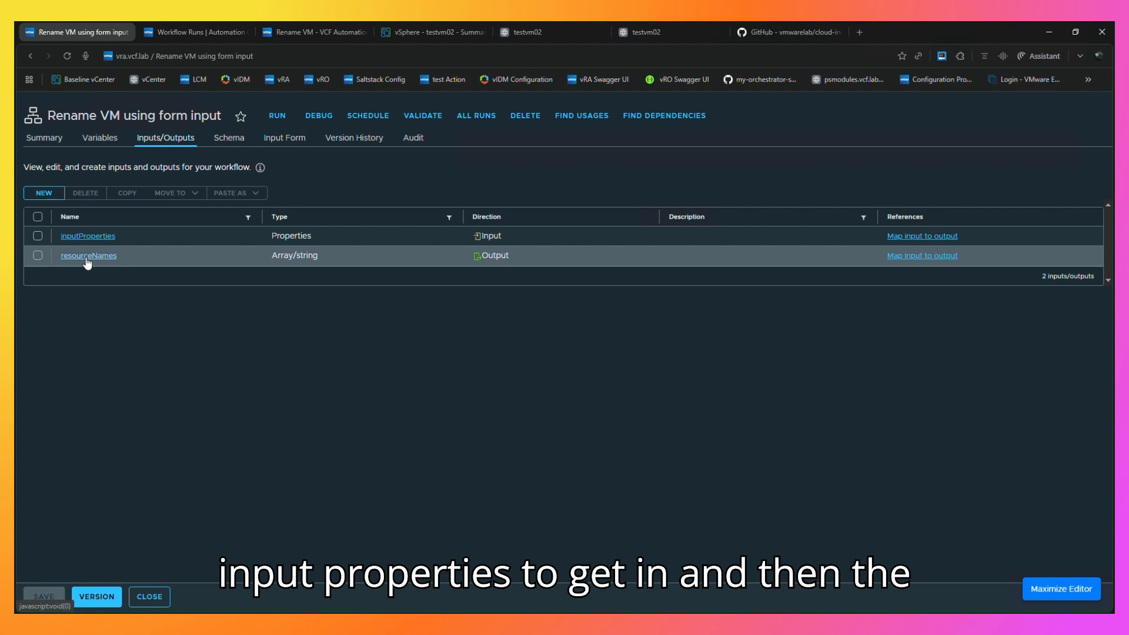
- Examine the script of the Map input to output task in the workflow's schema, including the resourceNames array initialization
left_click(237, 141)
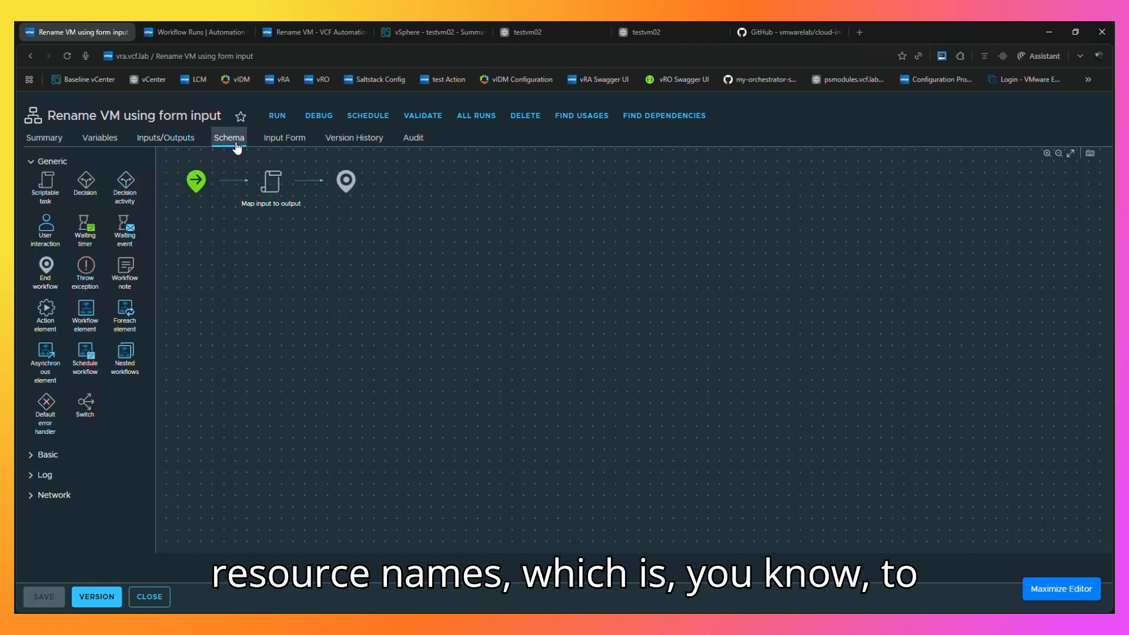
left_click(272, 187)
left_click(715, 200)
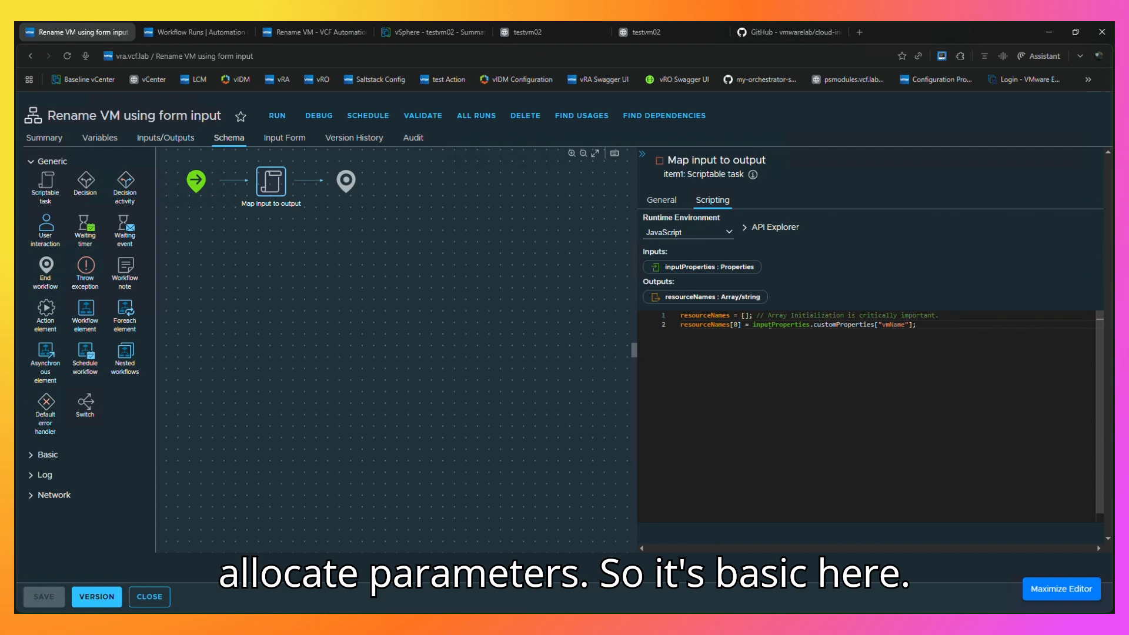
left_click_drag(680, 315, 754, 316)
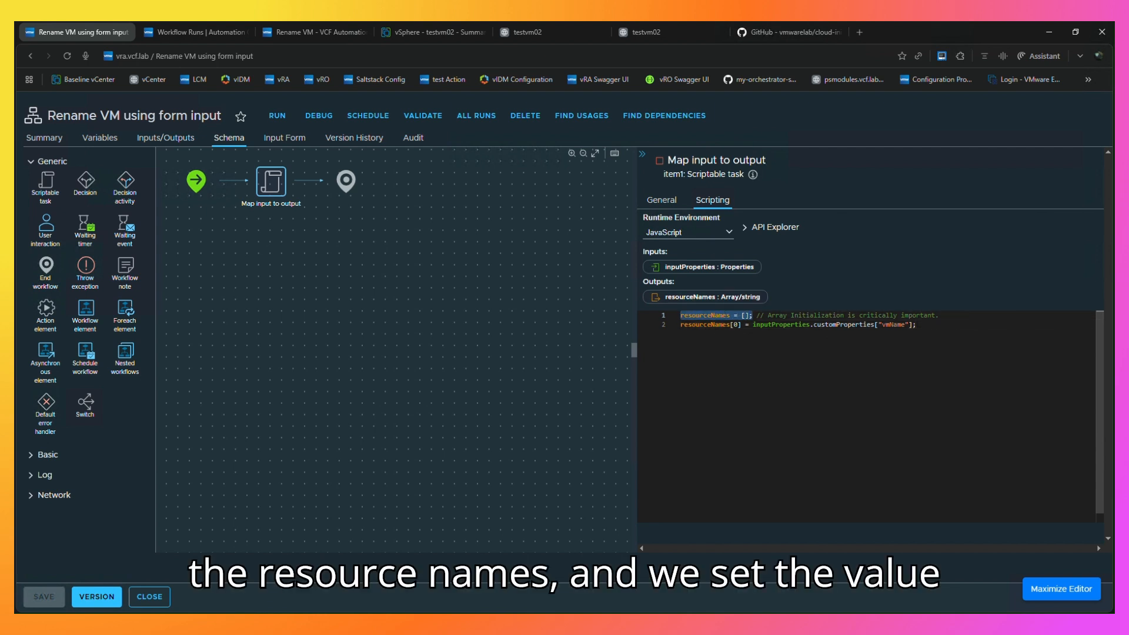
- Examine the script line assigning the vmName custom property to resourceNames[0], and close the workflow without changes
left_click_drag(680, 325, 916, 325)
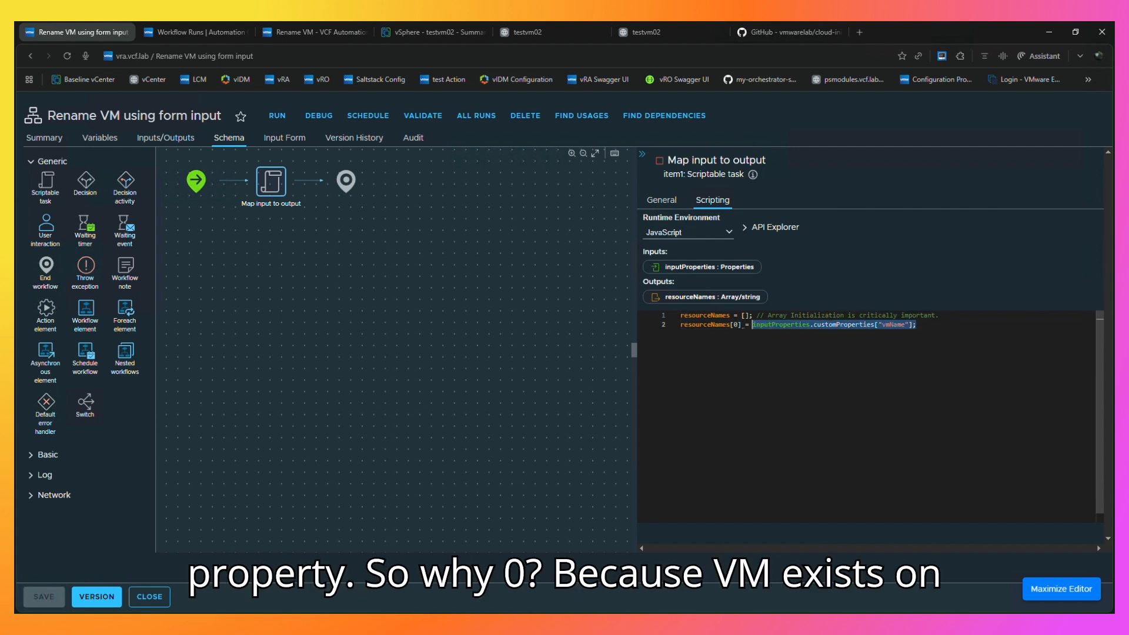
left_click(731, 325)
left_click(916, 325)
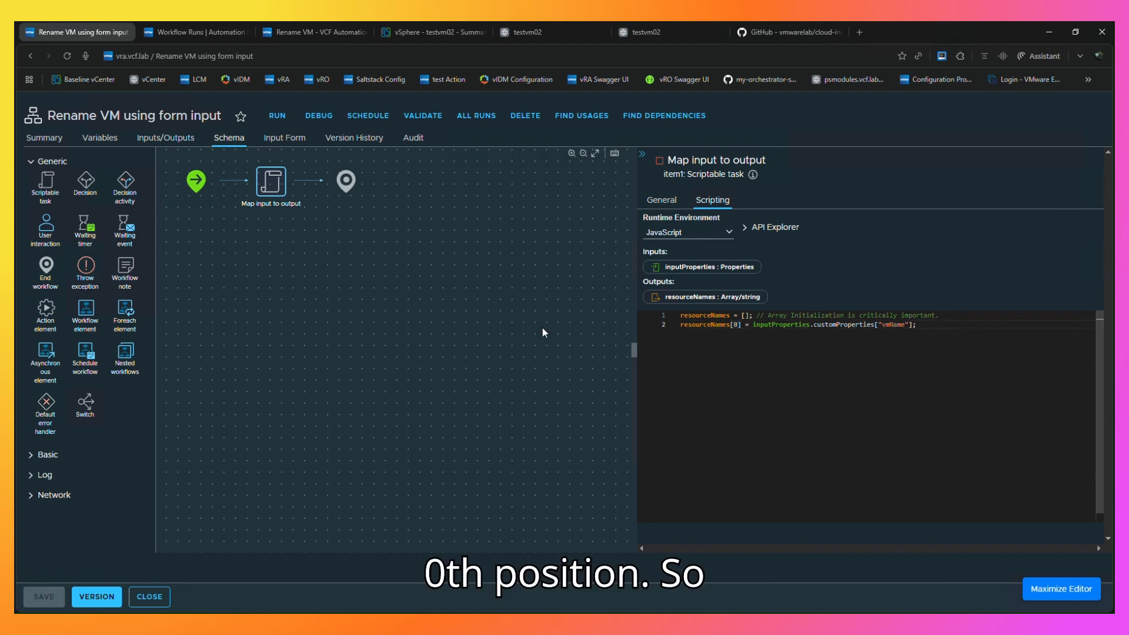
left_click(149, 596)
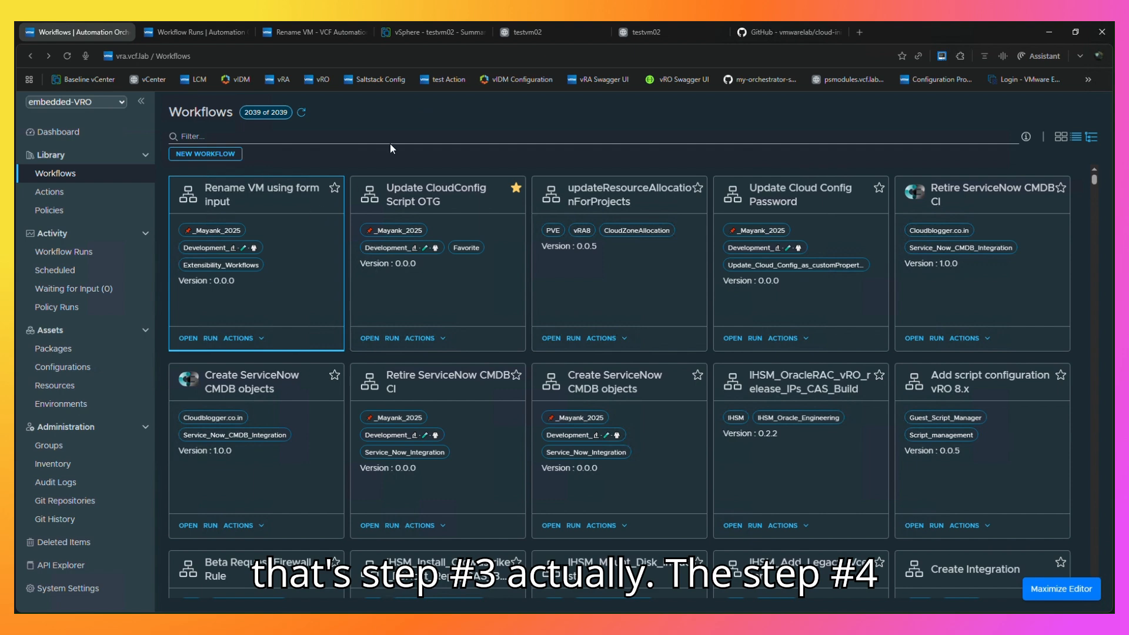
- Review the Rename VM subscription's event topic, condition, linked workflow, blocking and project scope, and leave it without saving
left_click(314, 32)
scroll(433, 225, "up", 5)
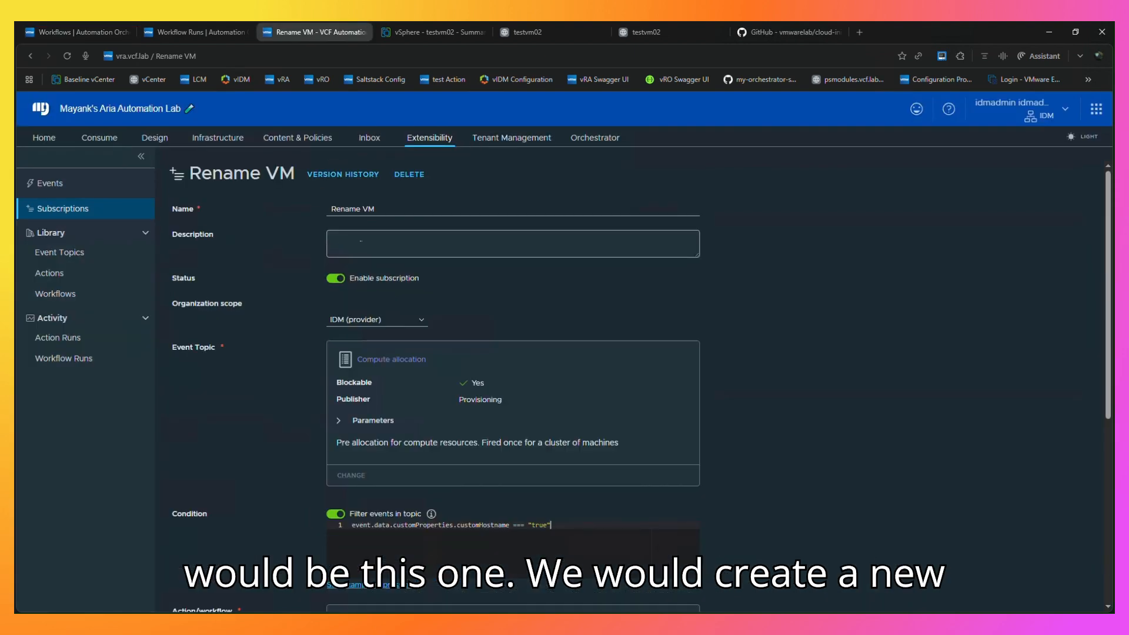
scroll(419, 367, "down", 5)
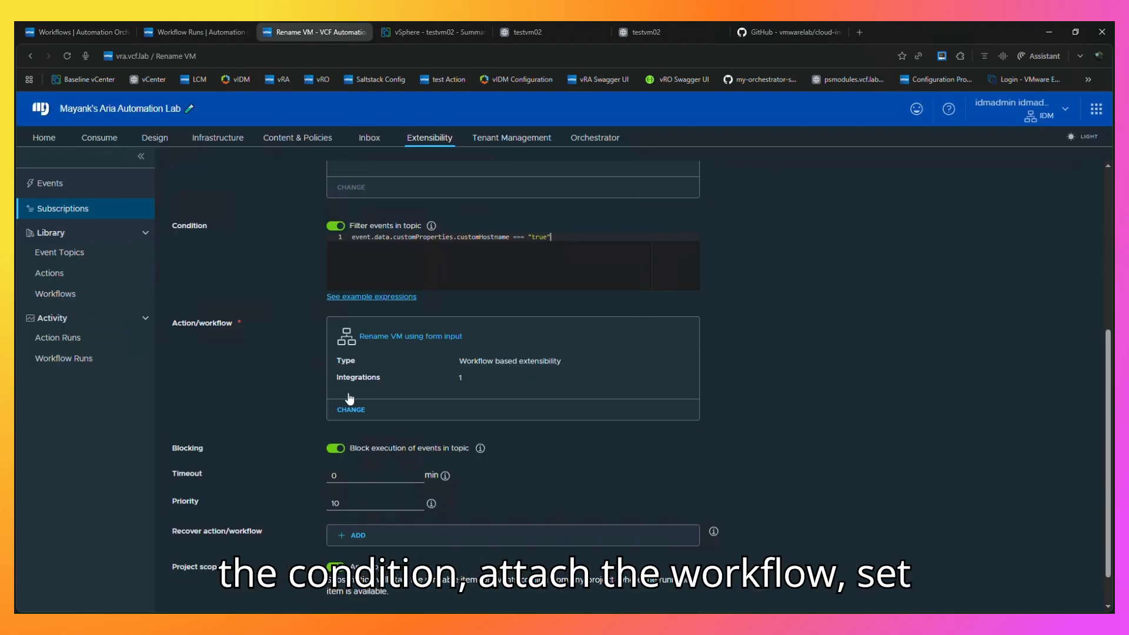
scroll(354, 479, "down", 1)
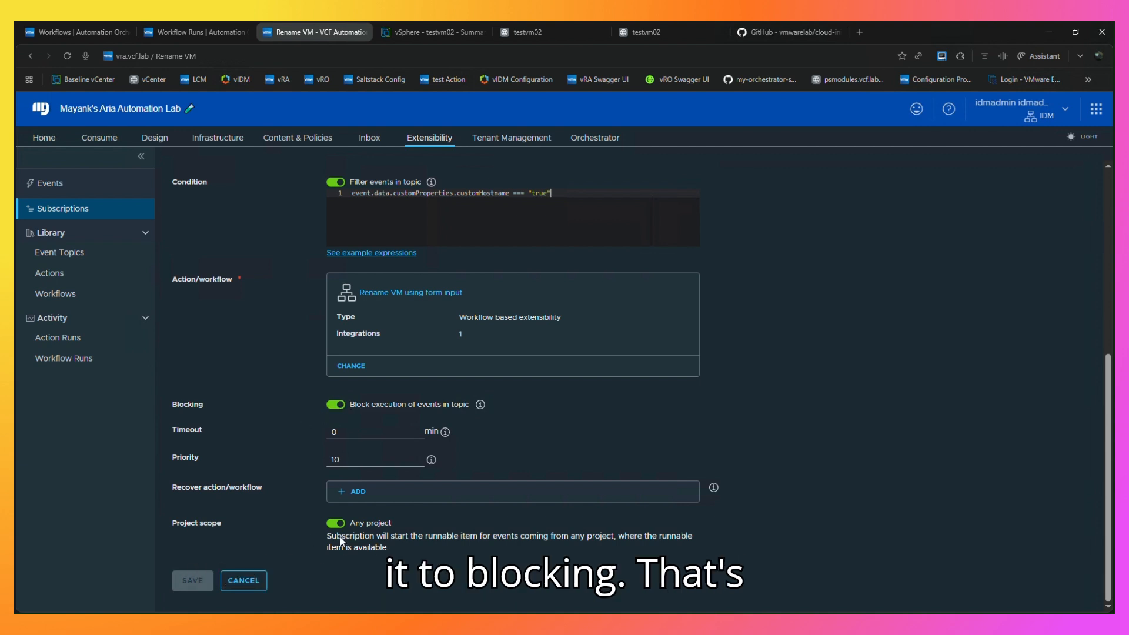
left_click(244, 580)
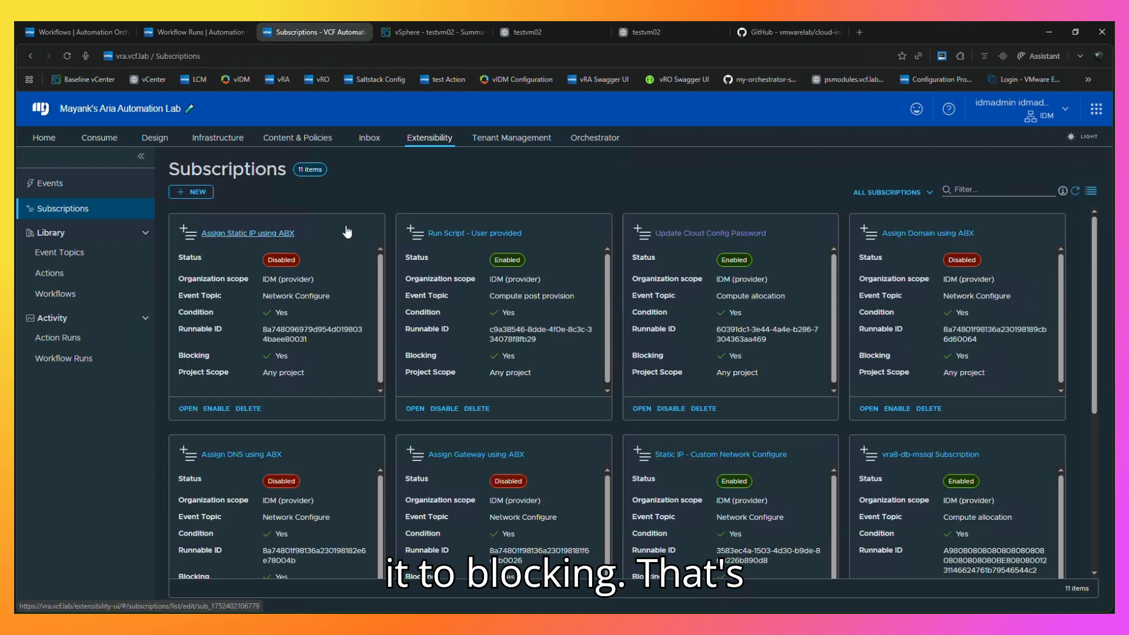
- Validate the template content source that draws from Project MG, and save and import its templates
left_click(285, 144)
left_click(223, 142)
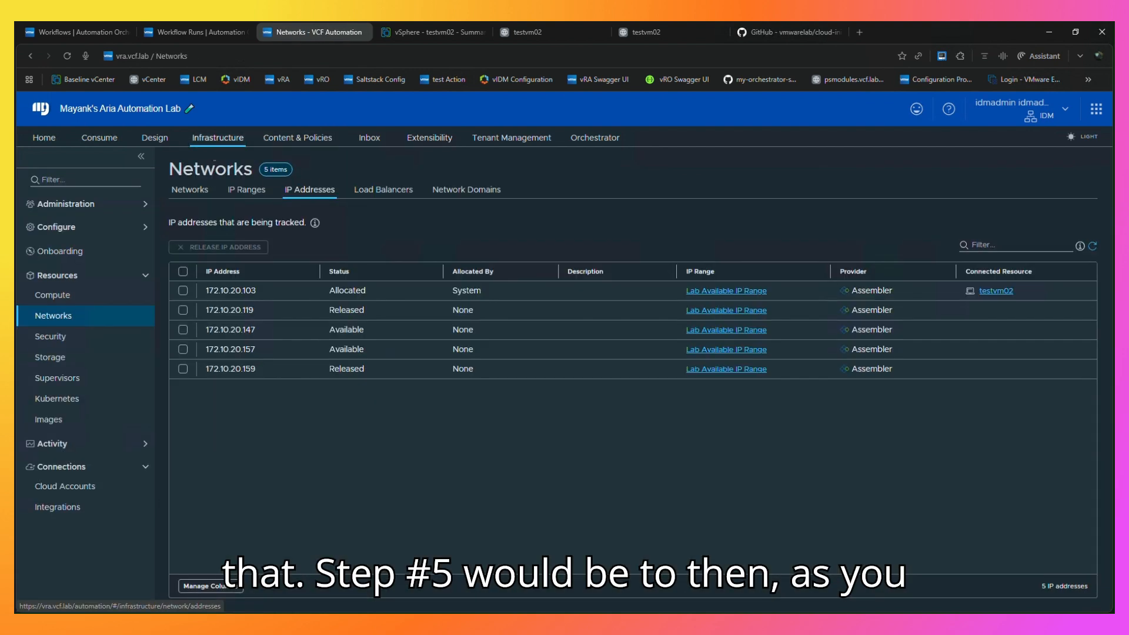
left_click(304, 140)
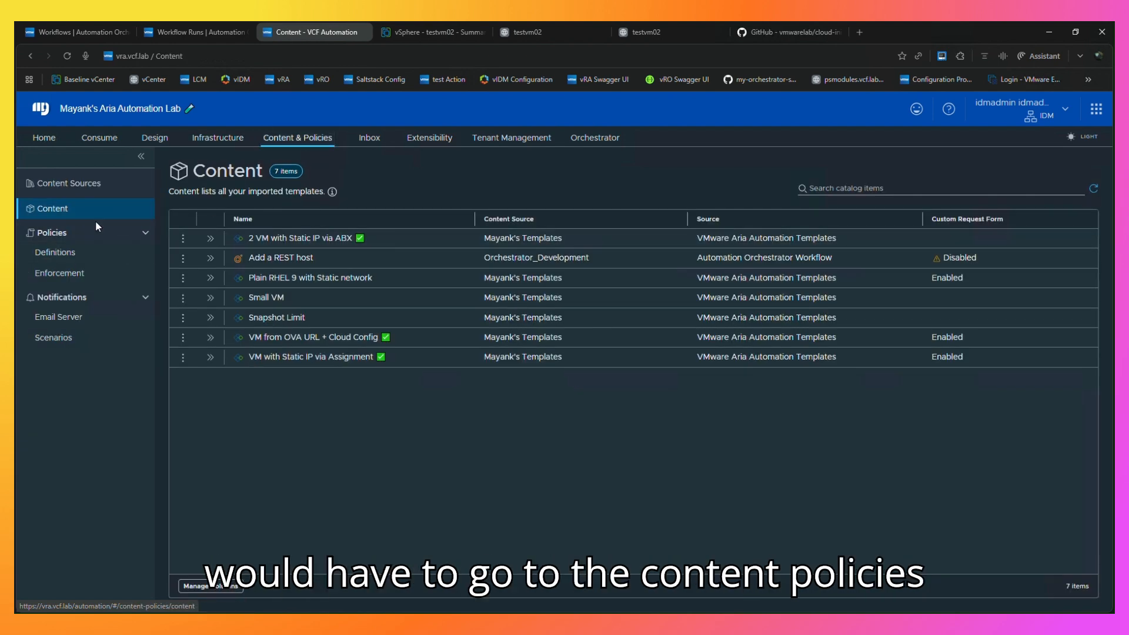
left_click(111, 188)
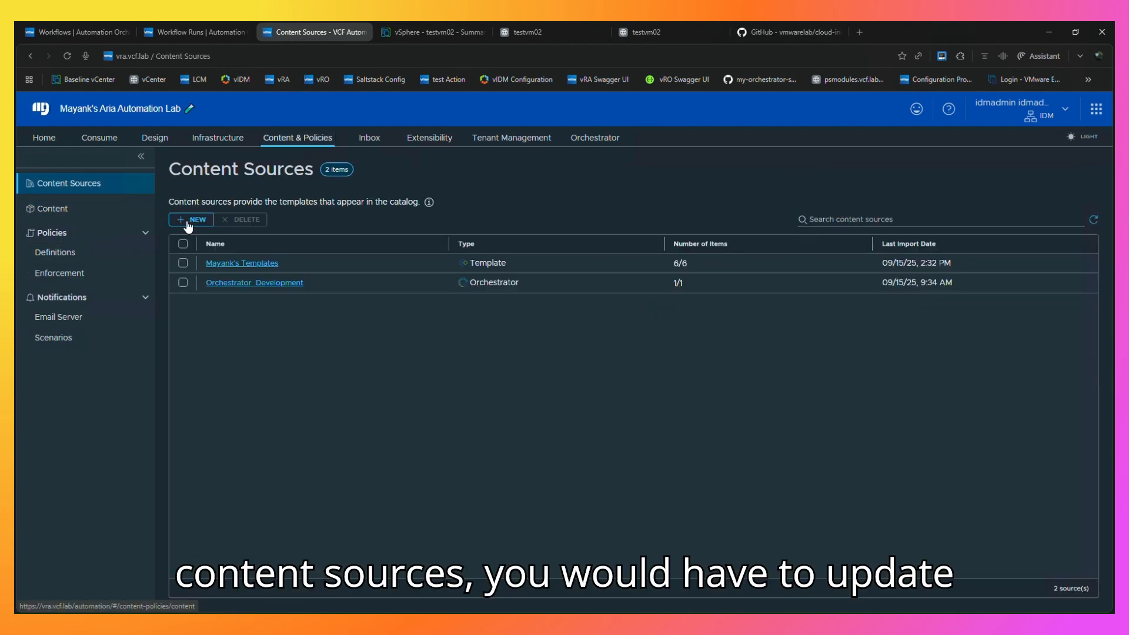
left_click(223, 265)
left_click(352, 381)
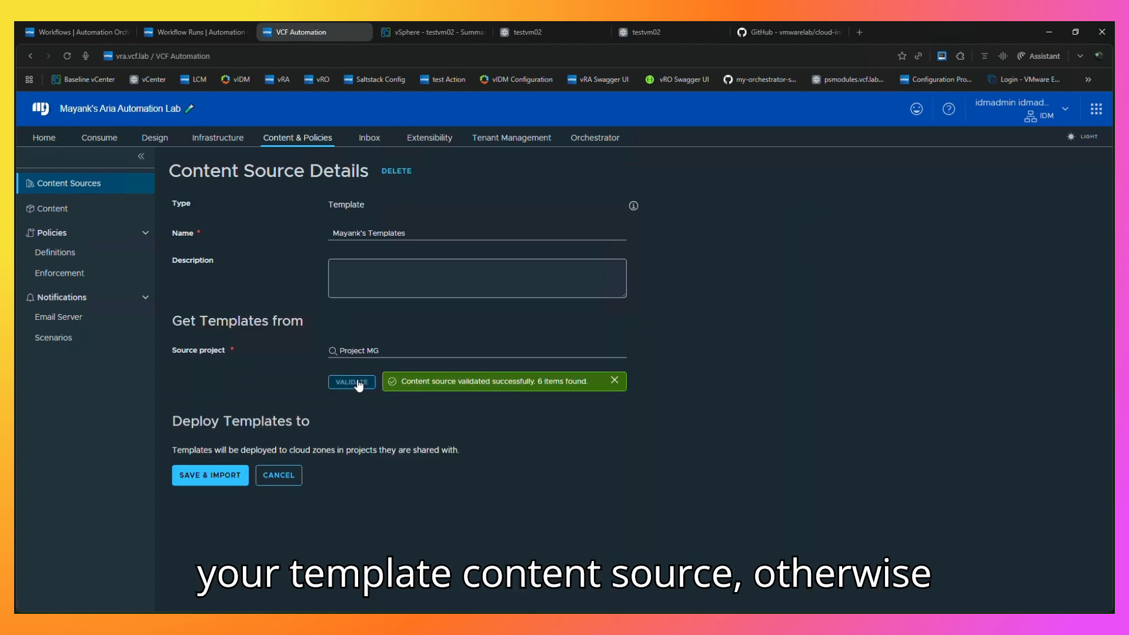
left_click(206, 475)
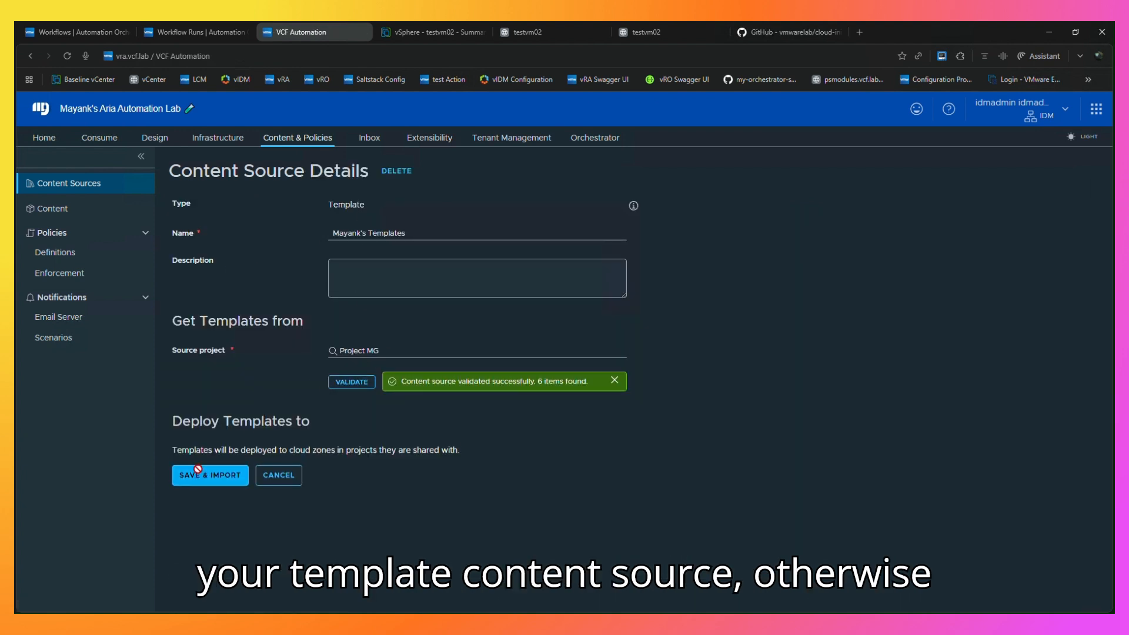
- Open the custom form for version 5 of the VM from OVA URL + Cloud Config content item
left_click(101, 211)
left_click(210, 298)
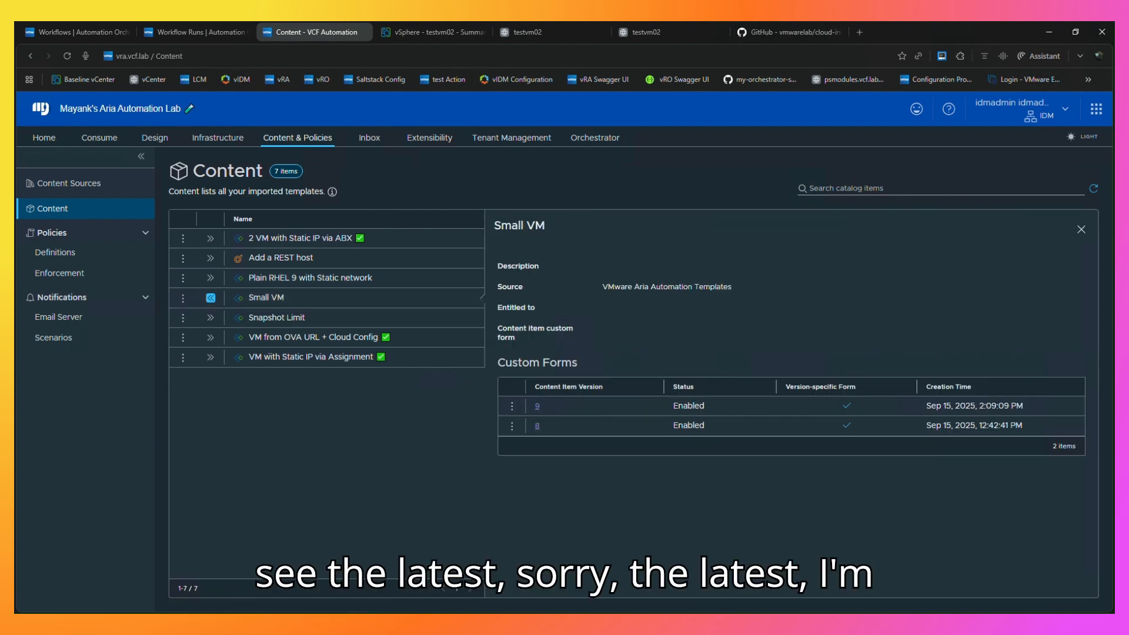
left_click(210, 337)
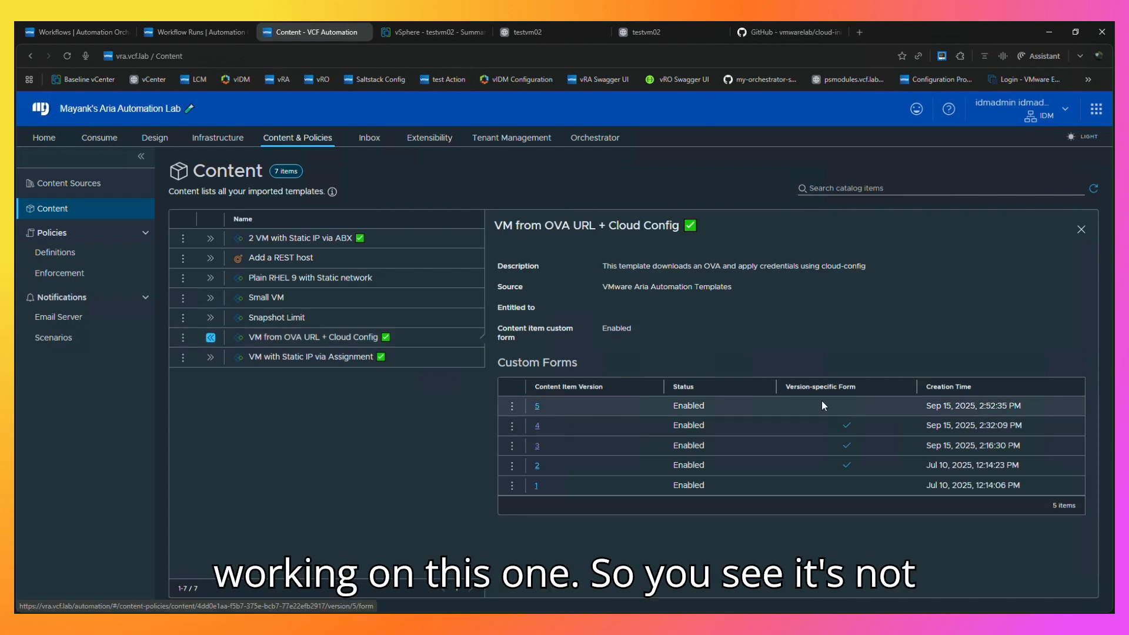
left_click(537, 406)
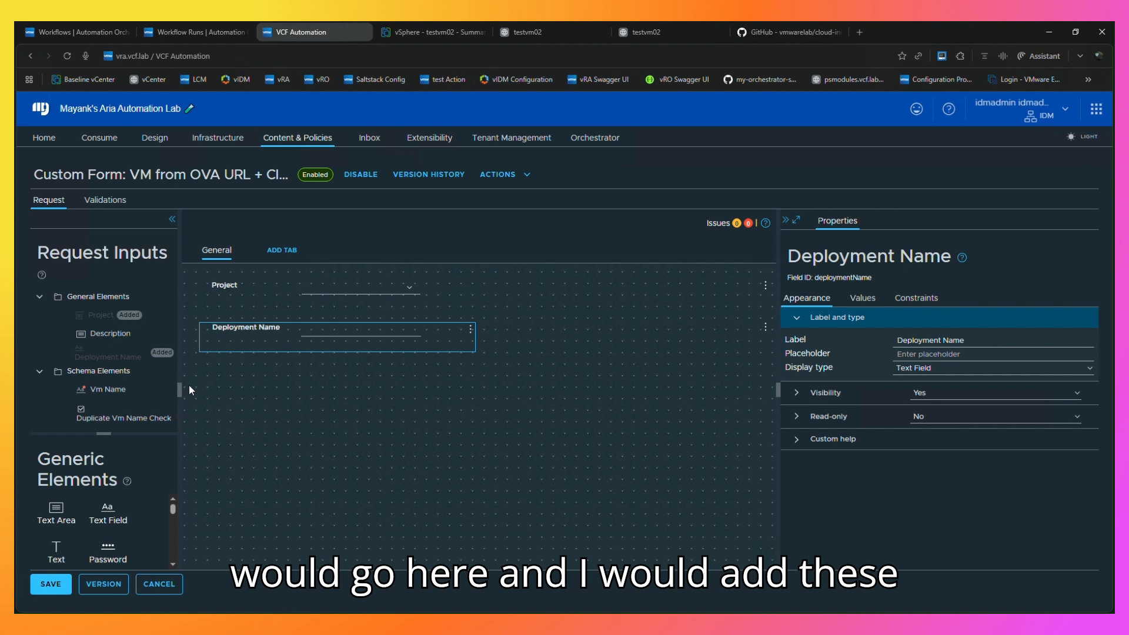
- Add the Vm Name and Duplicate Vm Name Check schema elements to the form below Deployment Name
left_click_drag(107, 389, 224, 382)
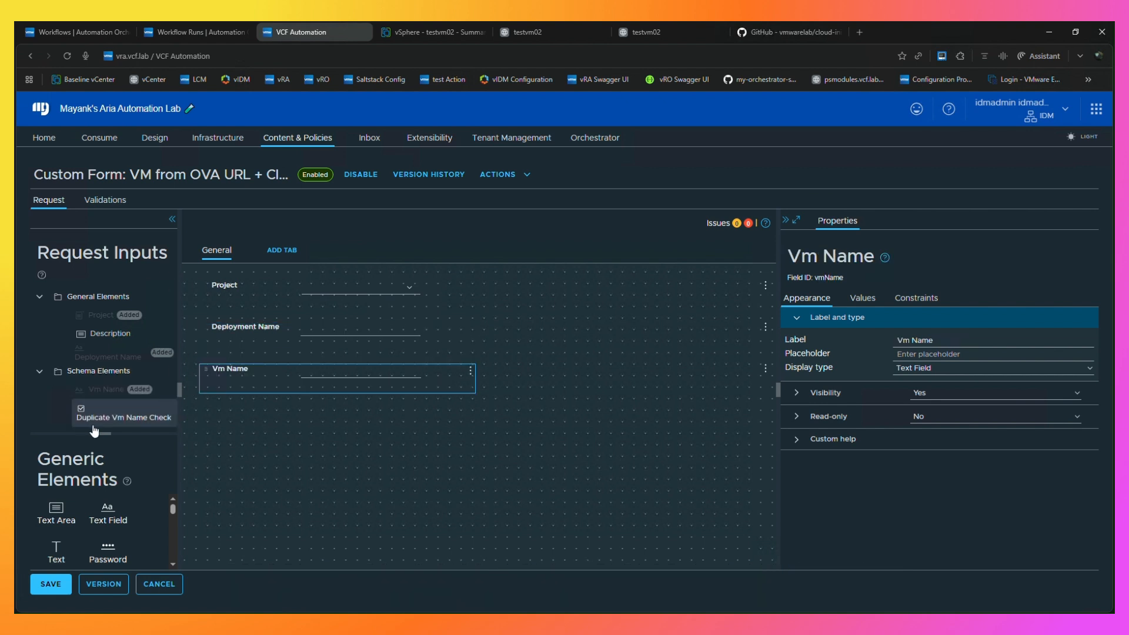
left_click_drag(94, 431, 262, 421)
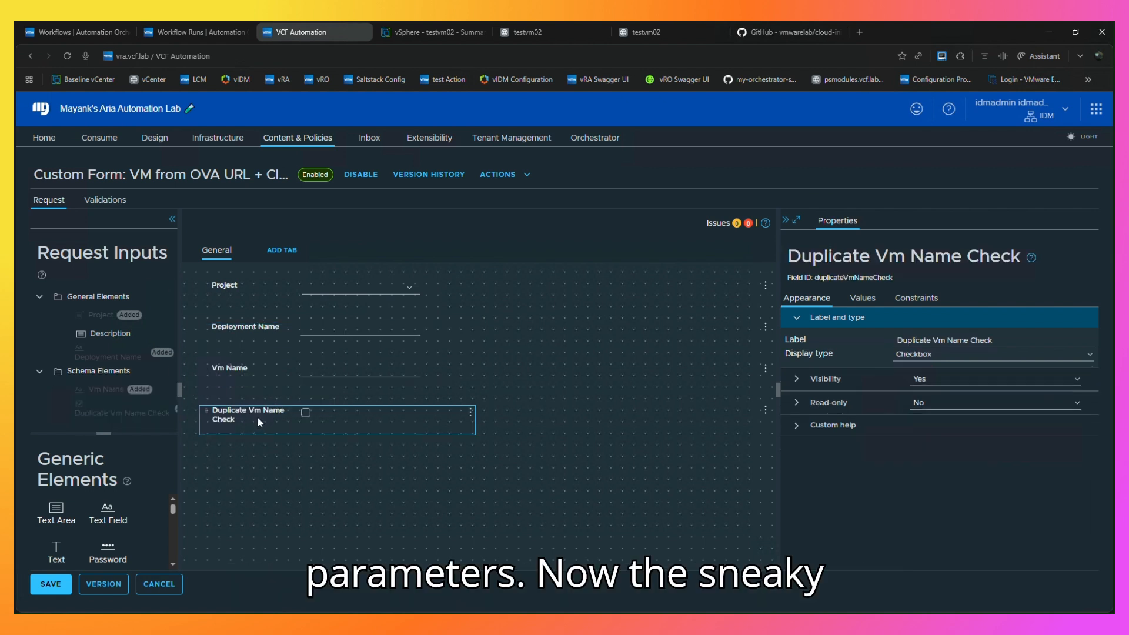
left_click(259, 448)
- Set the visibility of the Duplicate Vm Name Check field to No
left_click(282, 422)
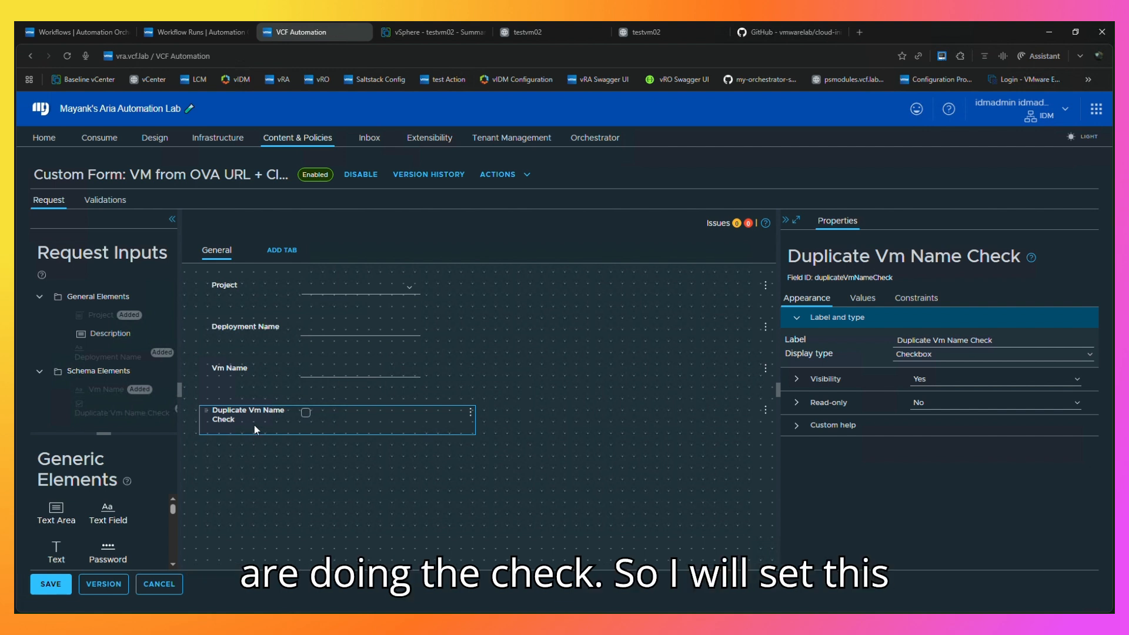
left_click(994, 380)
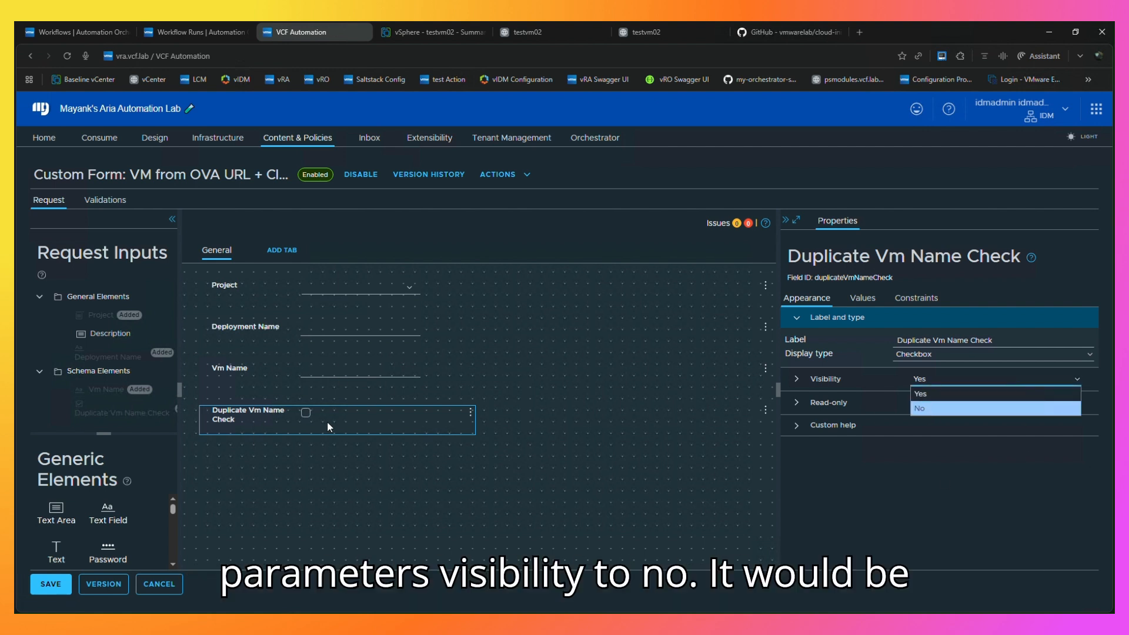
left_click(931, 415)
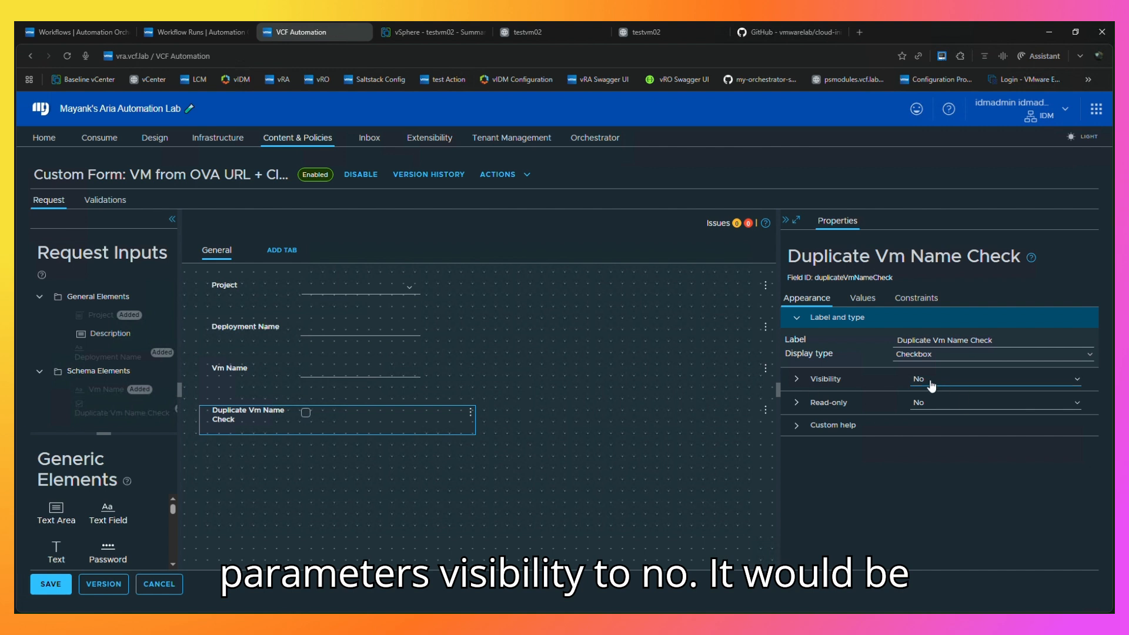
- Review the Duplicate Vm Name Check field's constraints and the external action that supplies its default value
left_click(925, 301)
left_click(807, 299)
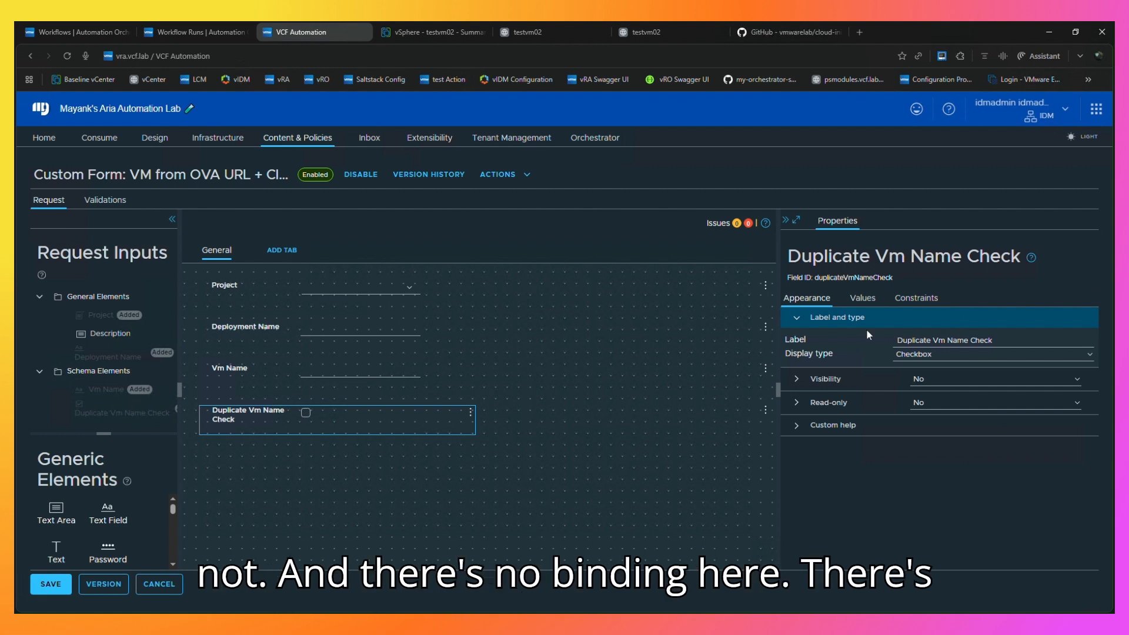
left_click(862, 298)
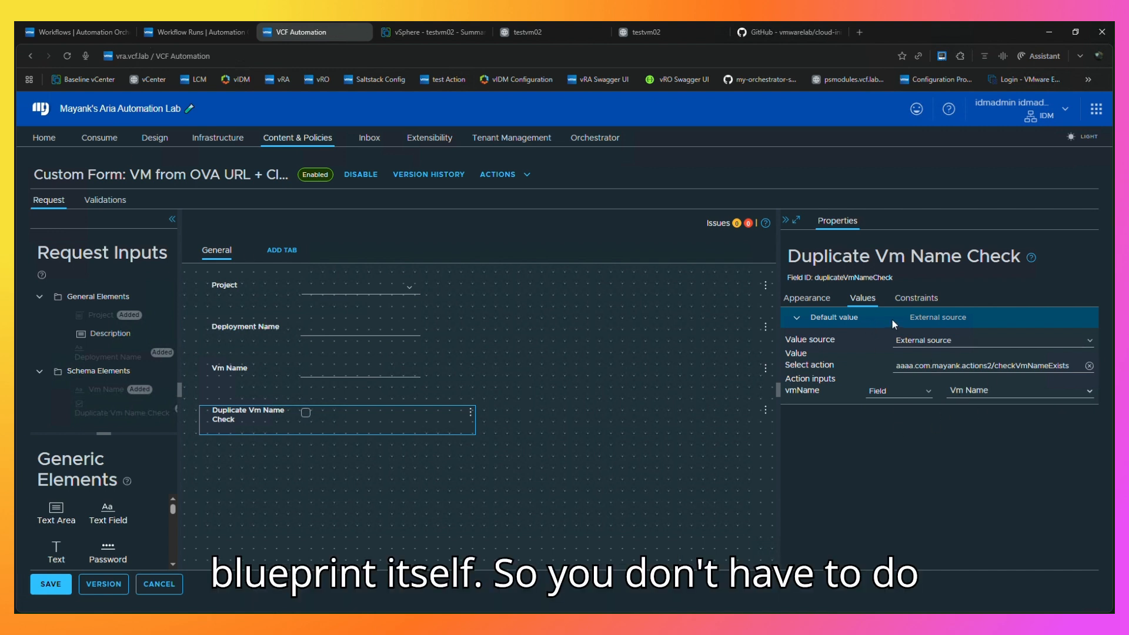
- Set the value source of the Vm Name field's regular expression constraint to Conditional value
left_click(243, 370)
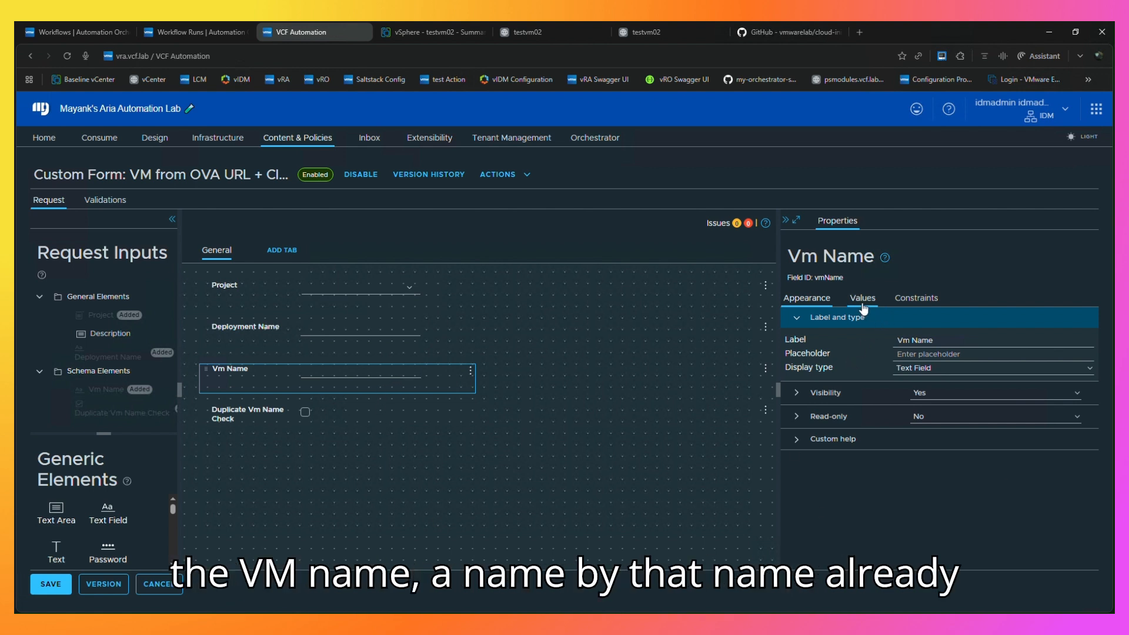
left_click(916, 298)
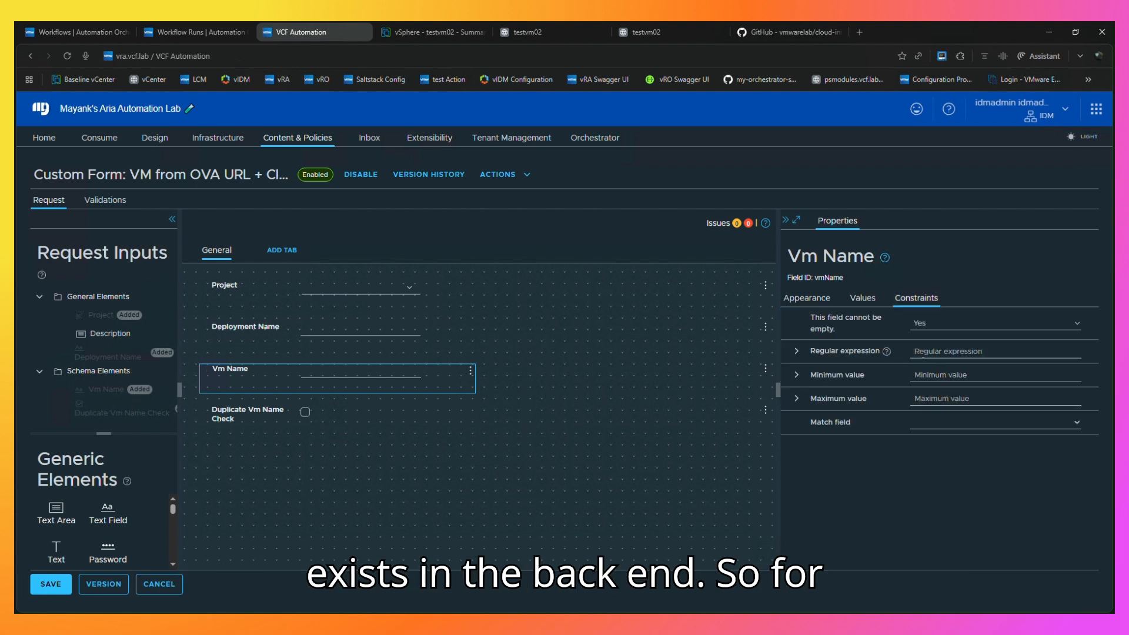
left_click(810, 351)
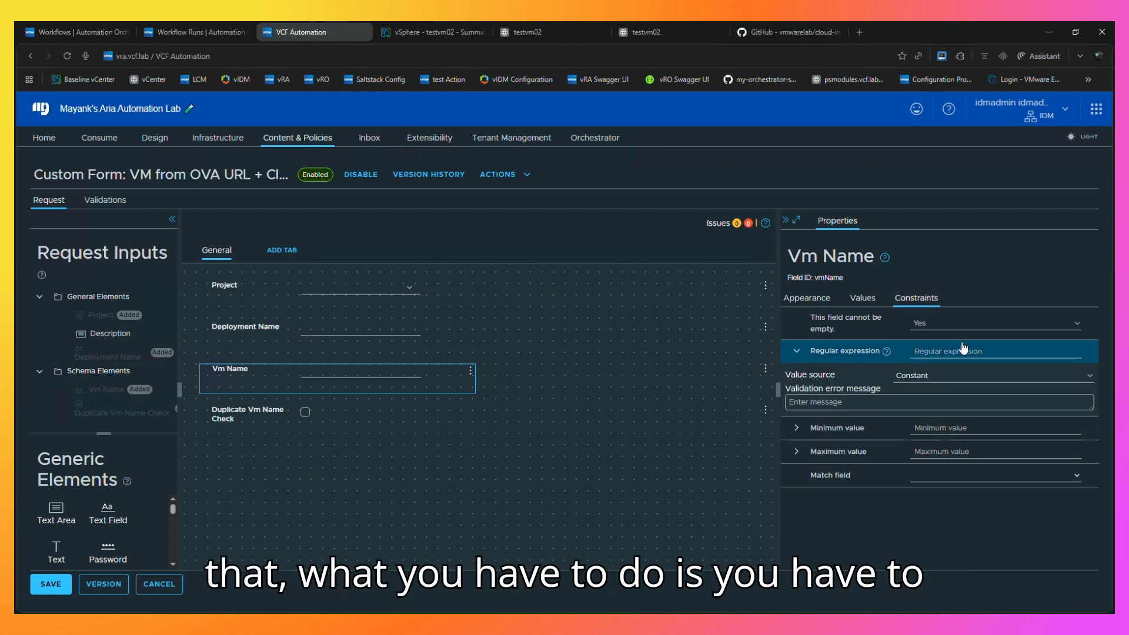
left_click(915, 375)
left_click(944, 406)
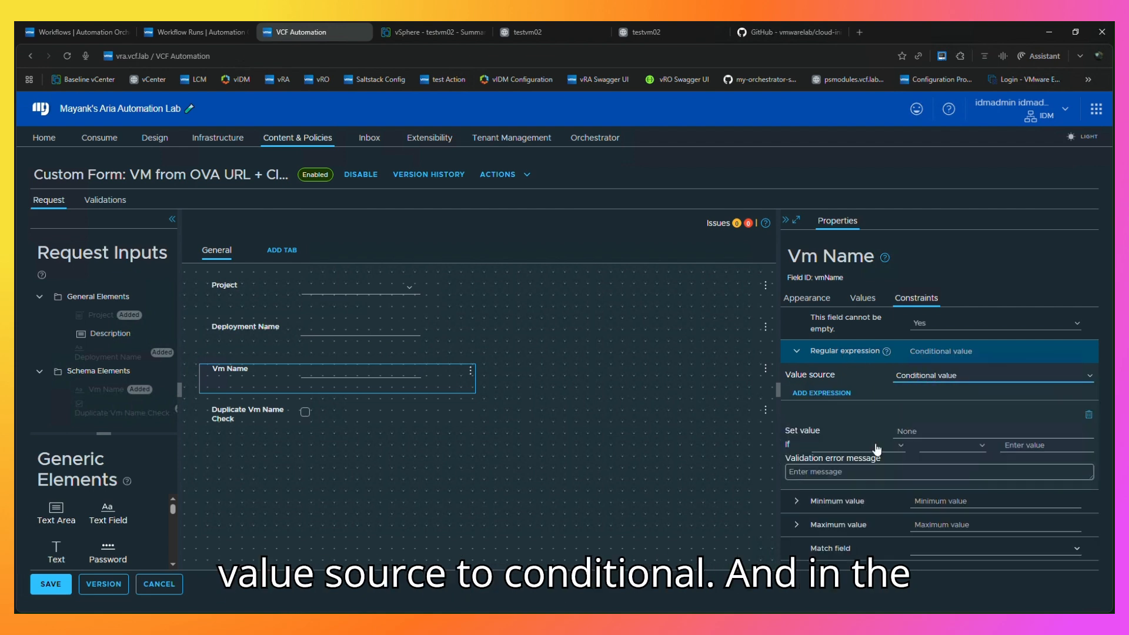
- Define the regular expression condition on Vm Name as Duplicate Vm Name Check Equals Yes
left_click(824, 448)
left_click(427, 176)
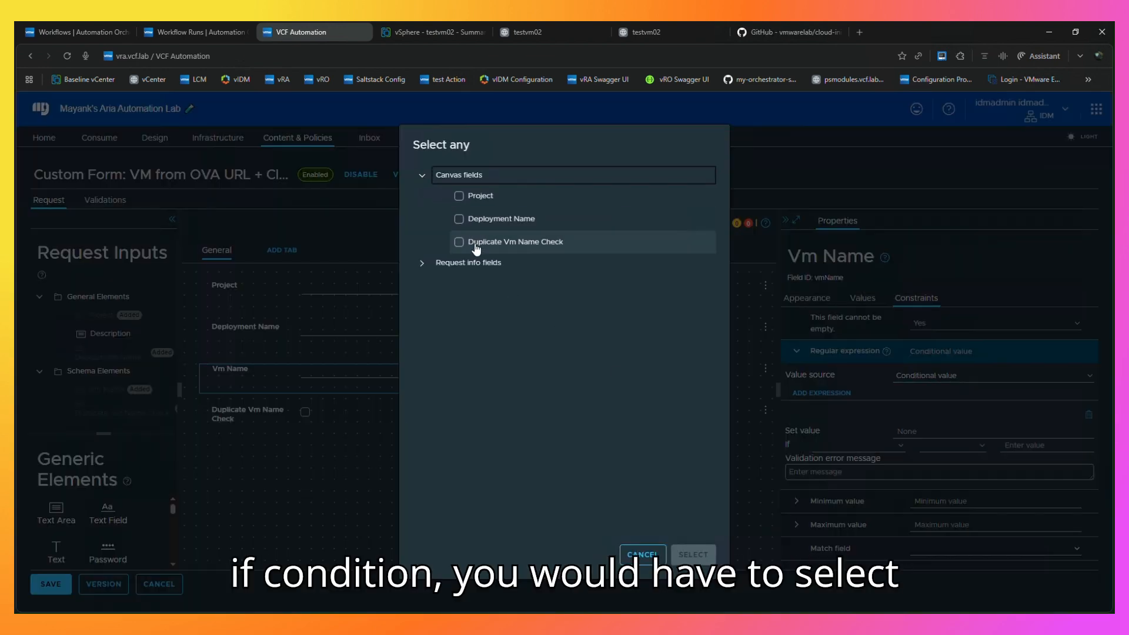
left_click(483, 245)
left_click(693, 554)
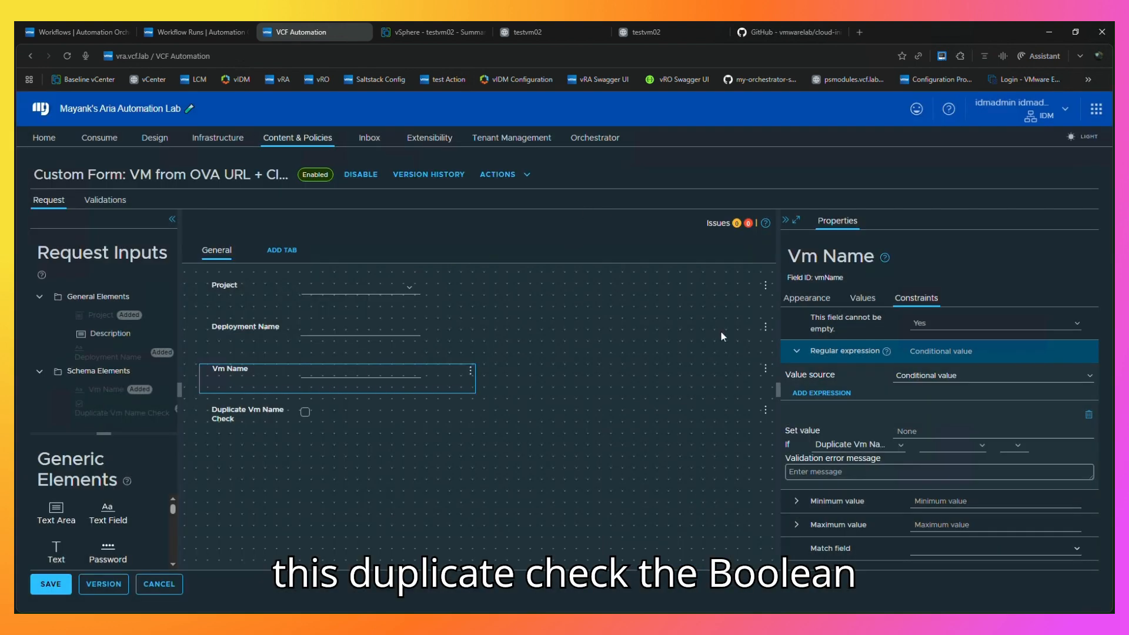
left_click(923, 446)
left_click(935, 489)
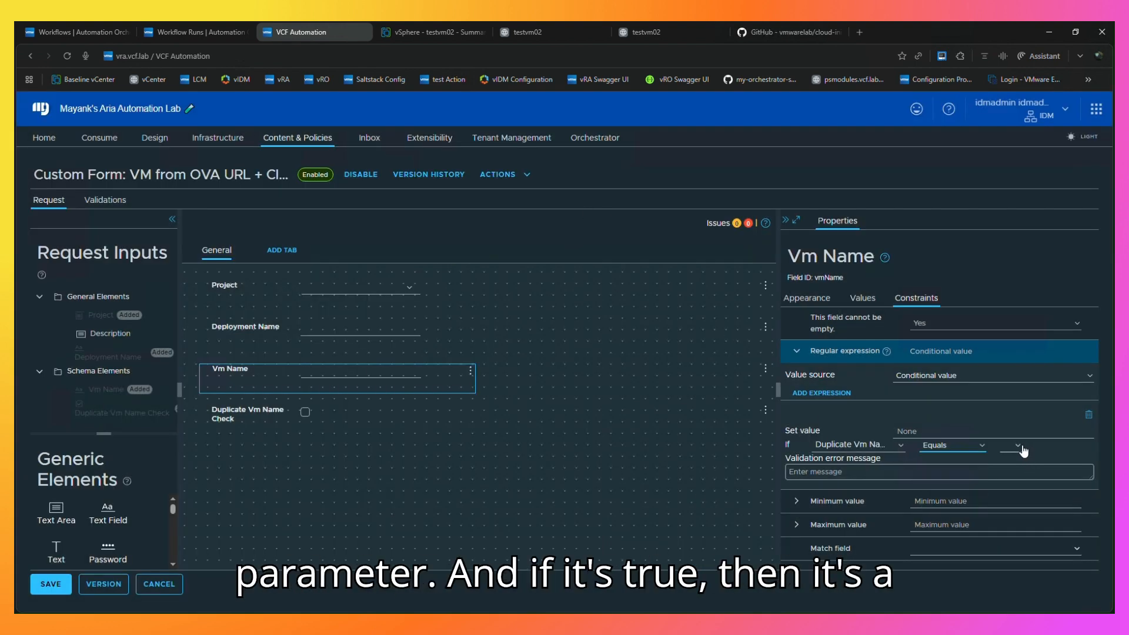
left_click(1024, 451)
left_click(1013, 475)
- Enter "Duplicate VM name found!" as the Vm Name validation error message and reselect the Duplicate Vm Name Check field
left_click(857, 472)
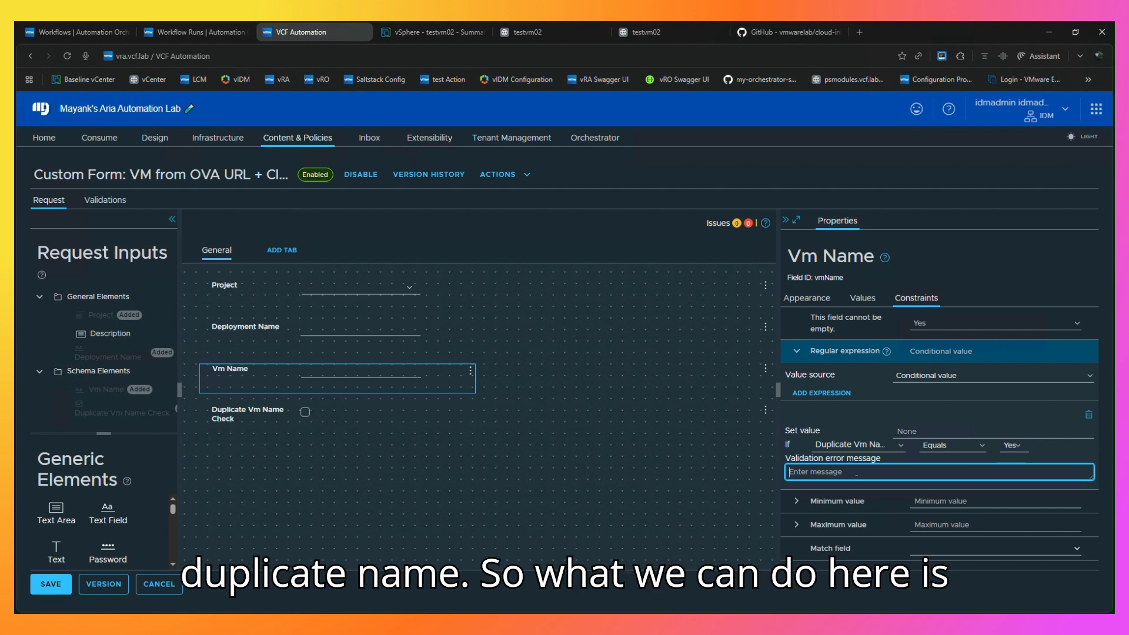
type("Duplicate ")
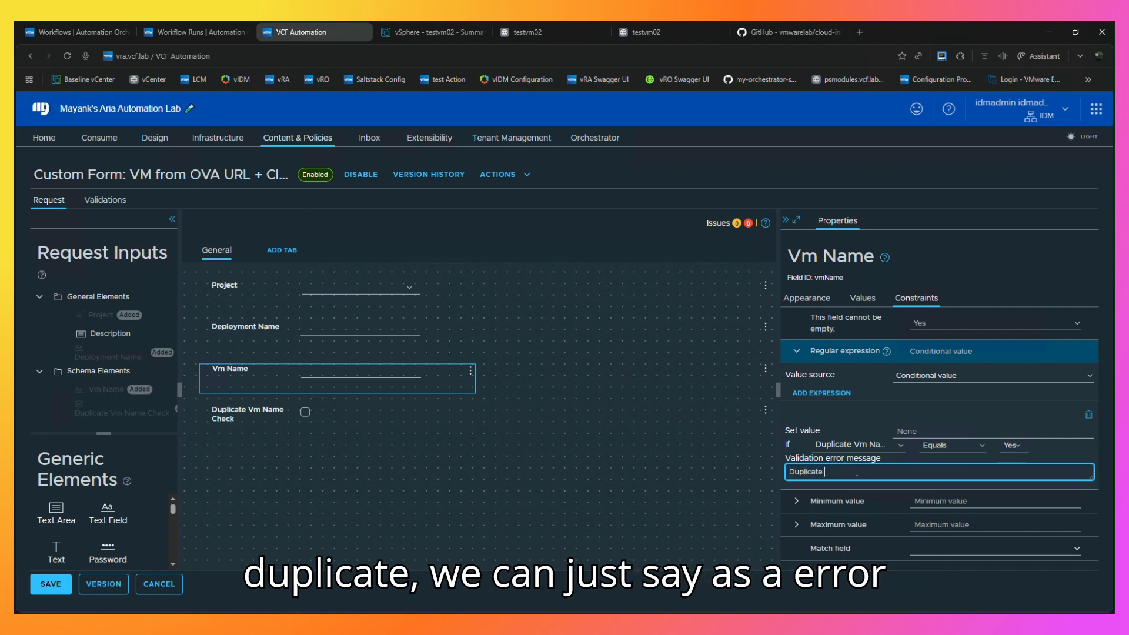
type("VMn")
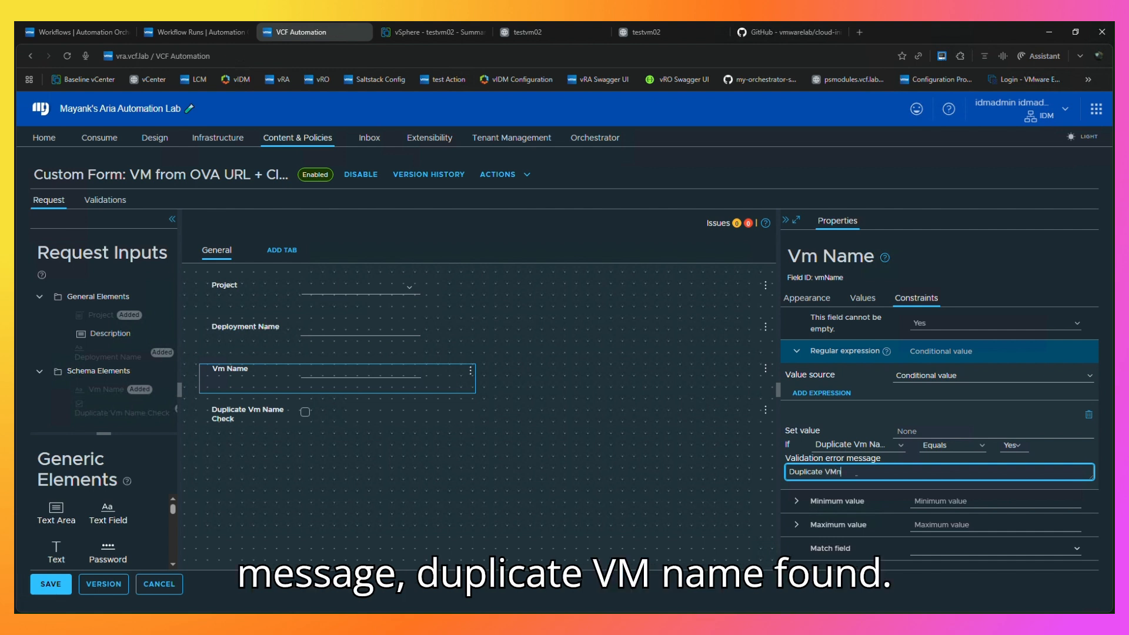
key("BackSpace")
type(" name found!")
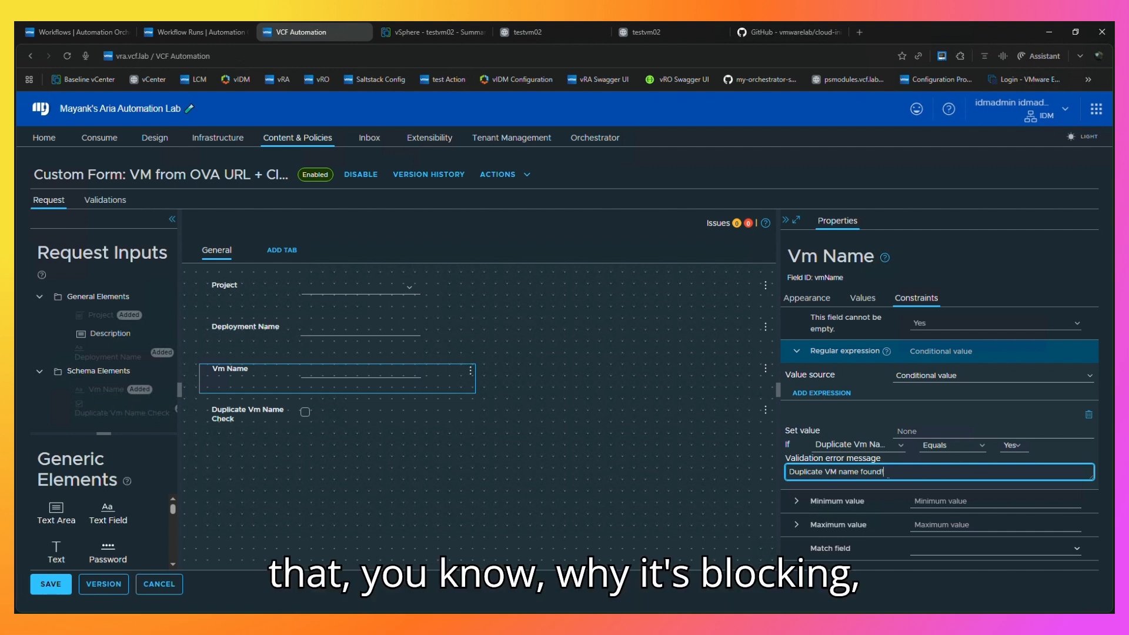
left_click_drag(887, 474, 788, 473)
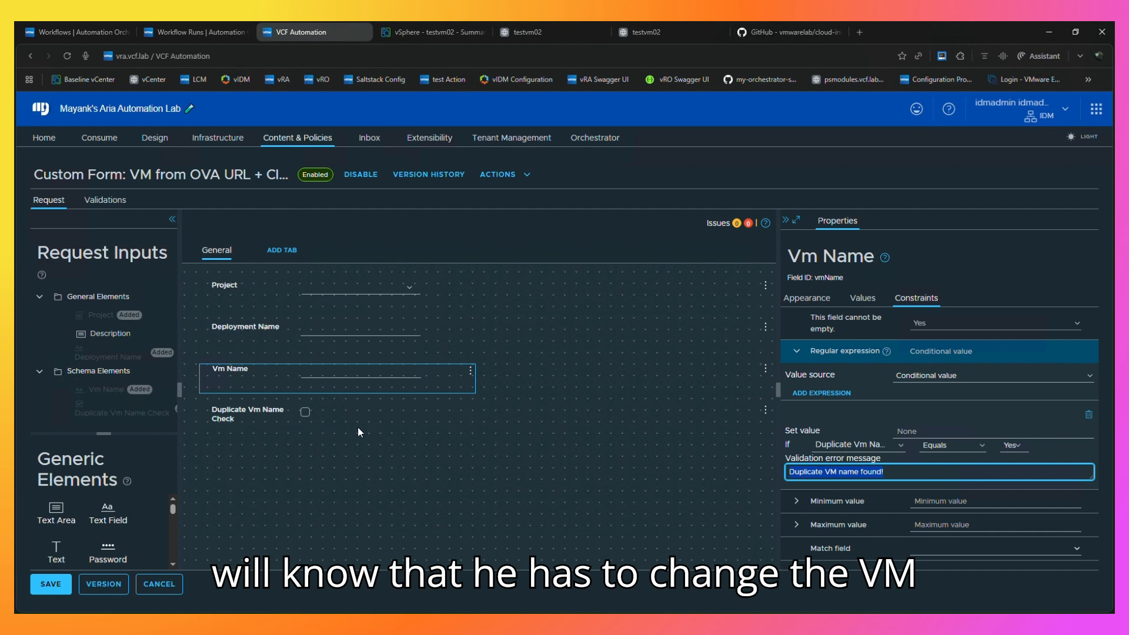
left_click(285, 406)
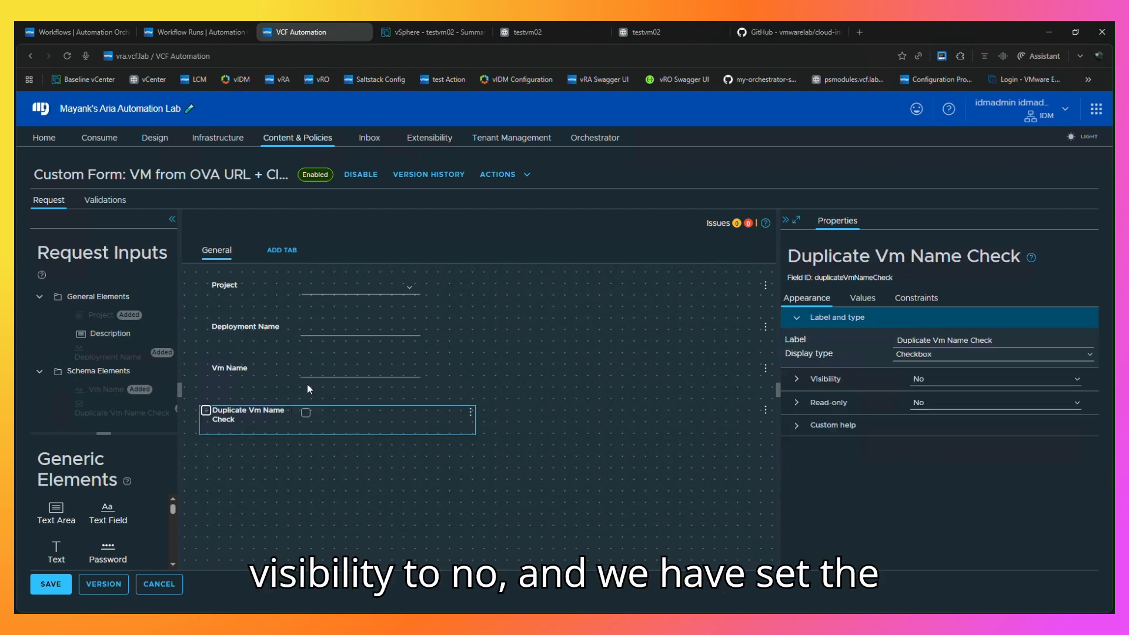
- Set the Vm Name regular expression's validation error message to "Duplicate VM name found! Try another name." and save the custom form
left_click(255, 368)
left_click(917, 298)
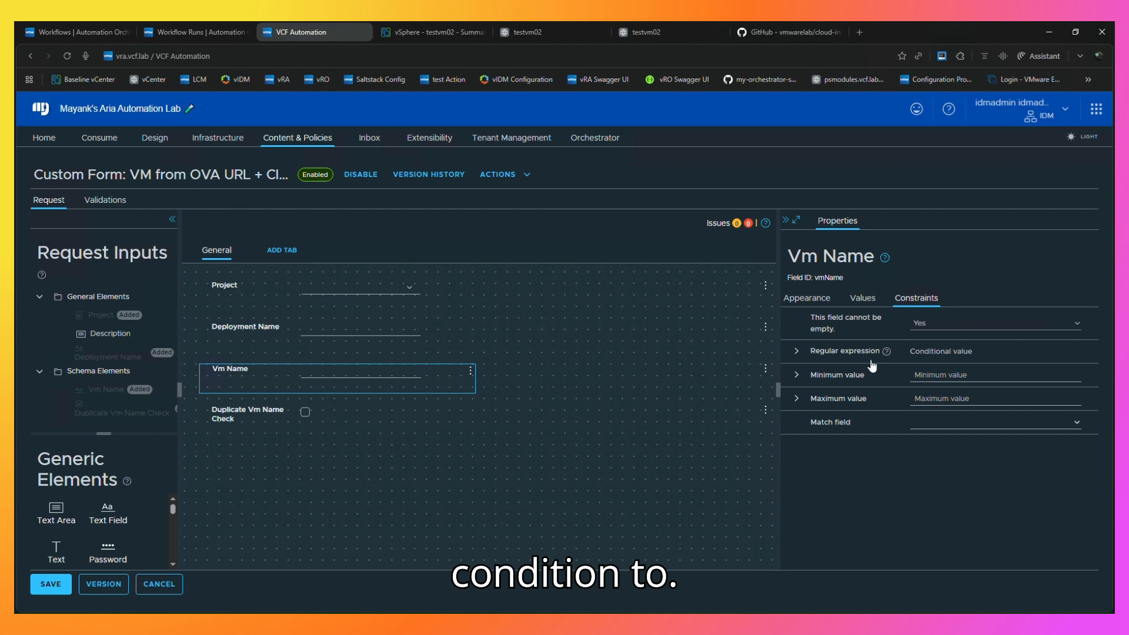
left_click(797, 355)
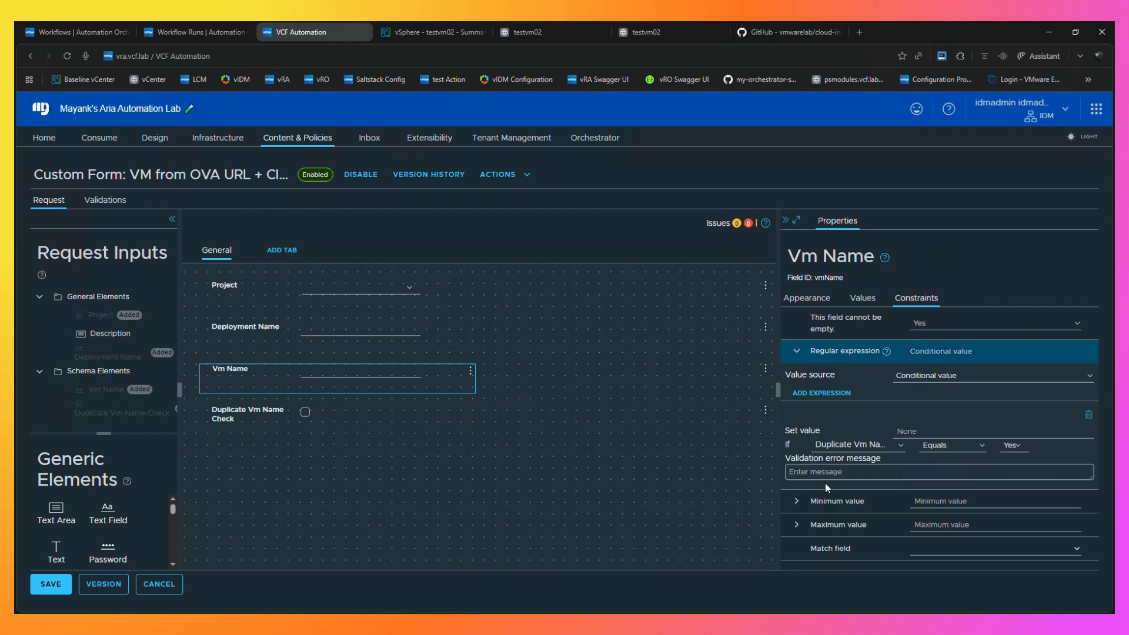
left_click(847, 469)
type("D")
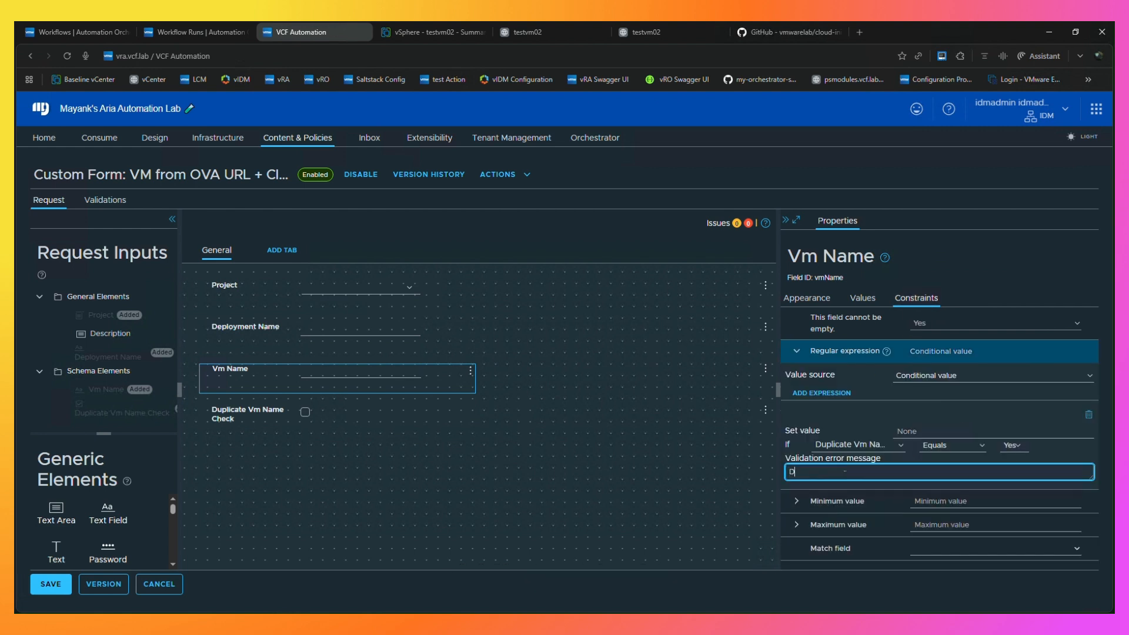
type("uplicate VM name")
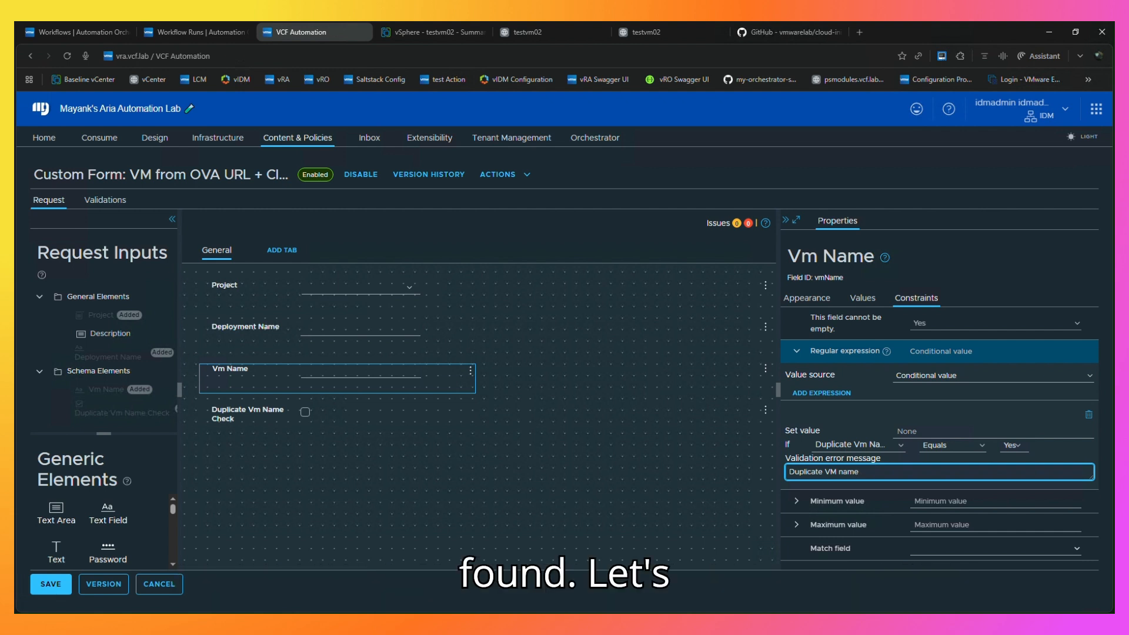
type("found! Submission blocked")
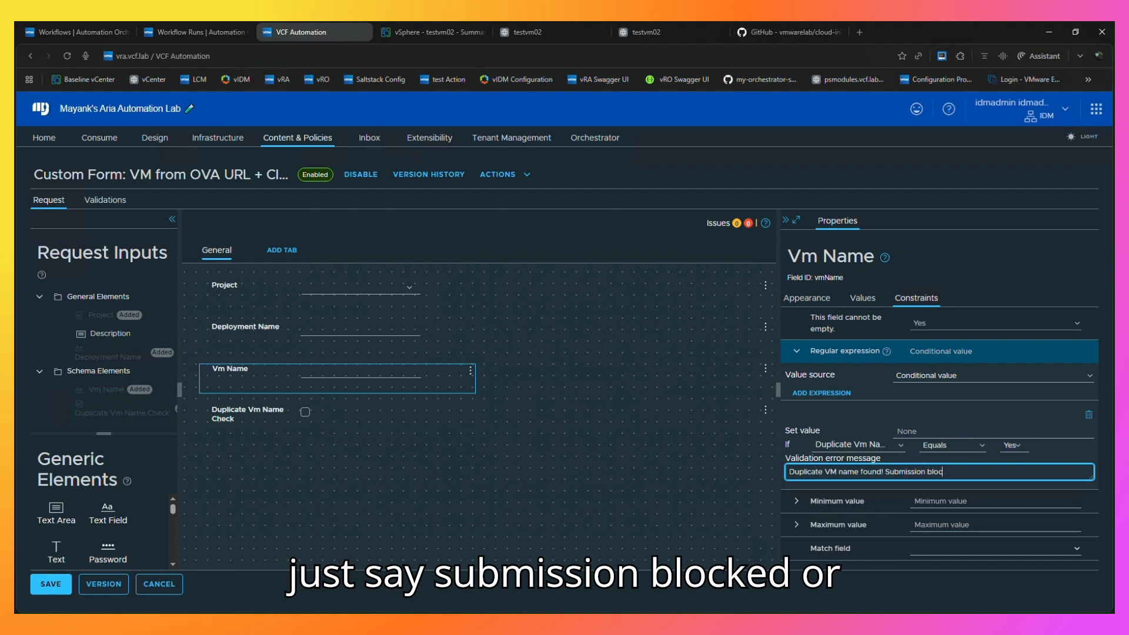
key("BackSpace")
key("BackSpace")
key("BackSpace")
key("BackSpace")
key("BackSpace")
key("BackSpace")
key("BackSpace")
key("BackSpace")
key("BackSpace")
key("BackSpace")
key("BackSpace")
key("BackSpace")
key("BackSpace")
key("BackSpace")
key("BackSpace")
key("BackSpace")
key("BackSpace")
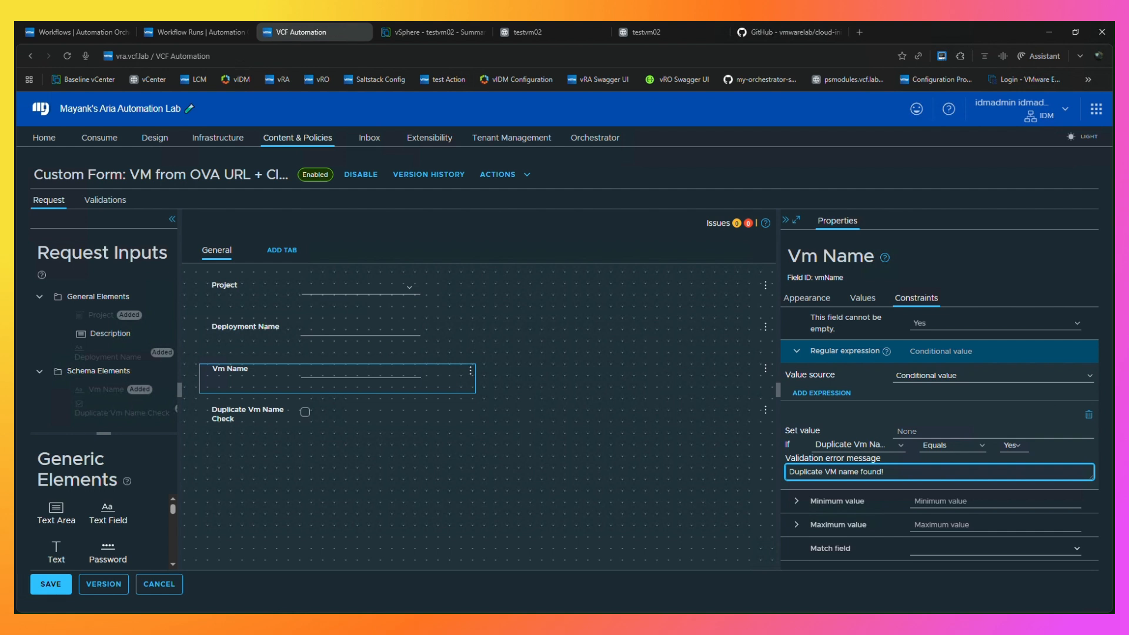
type("Tyr another name.")
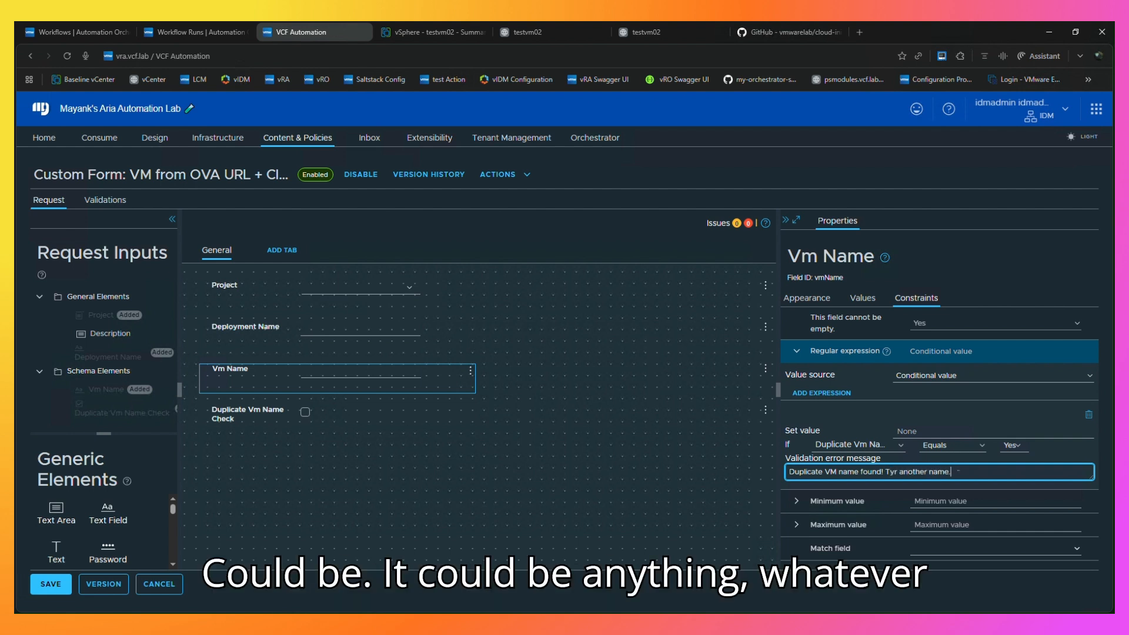
key("BackSpace")
key("BackSpace")
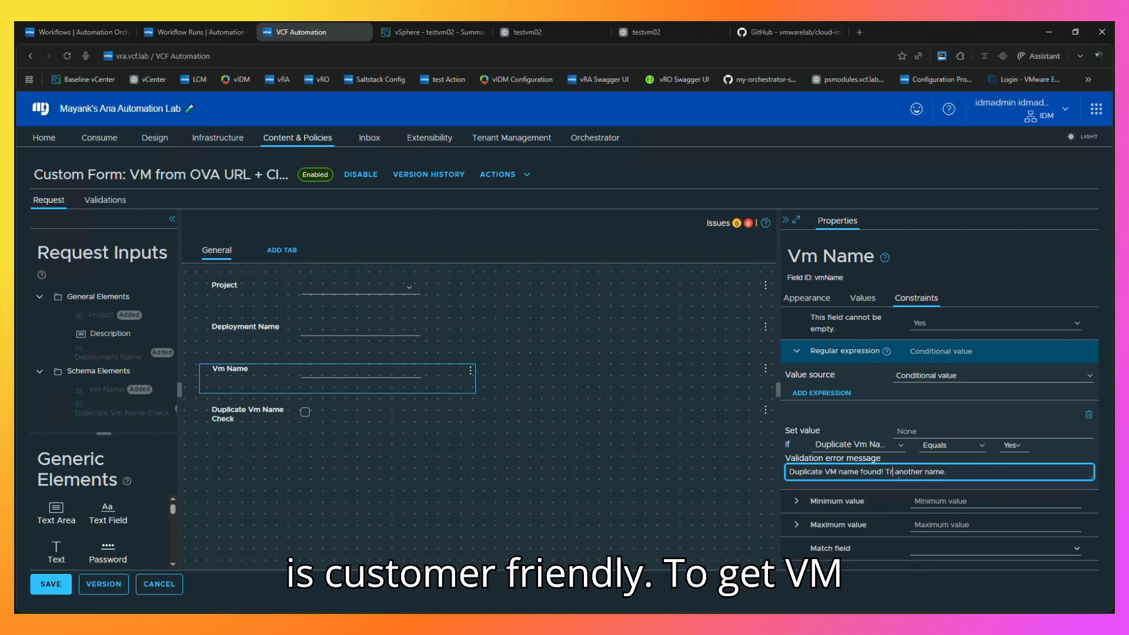
type("ry")
left_click(46, 585)
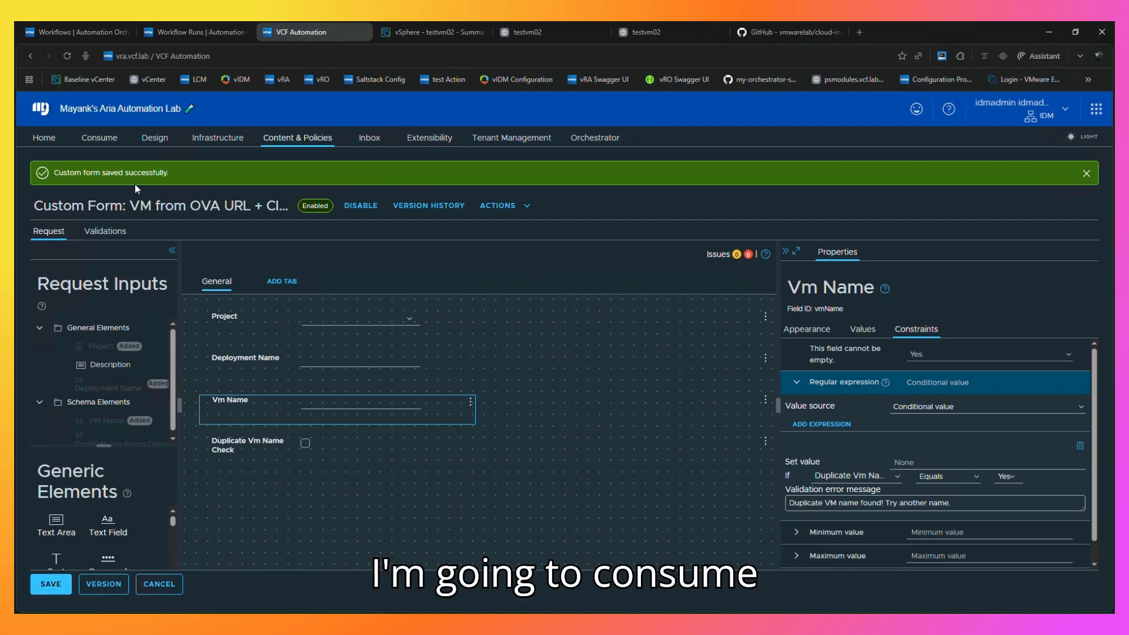
- Start a new catalog request for VM from OVA URL + Cloud Config
left_click(99, 138)
left_click(89, 287)
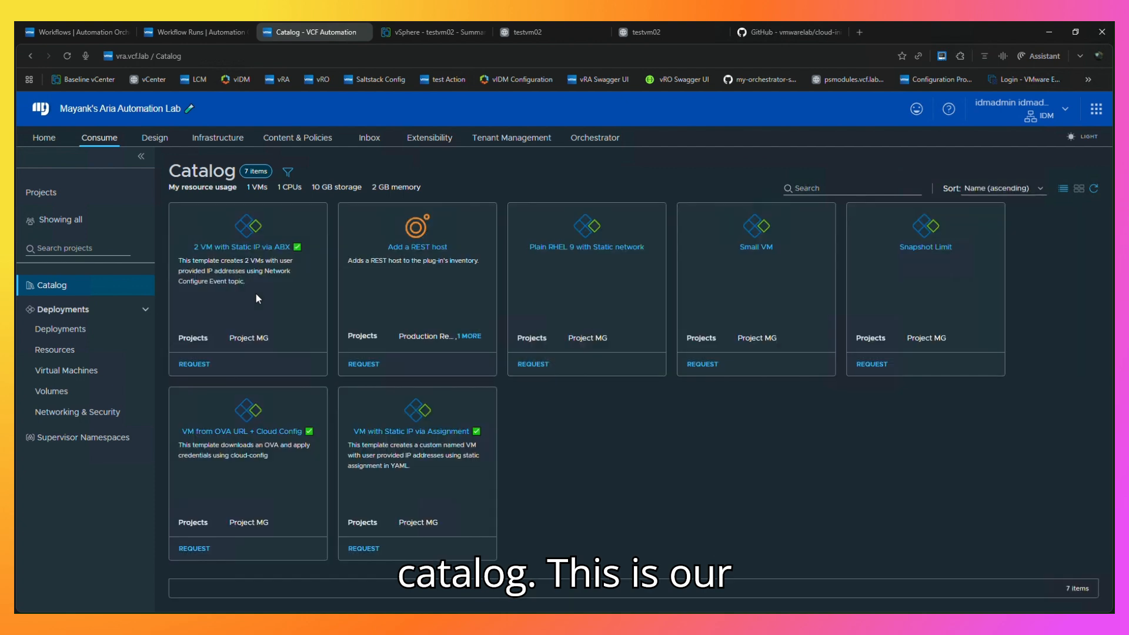
left_click(270, 433)
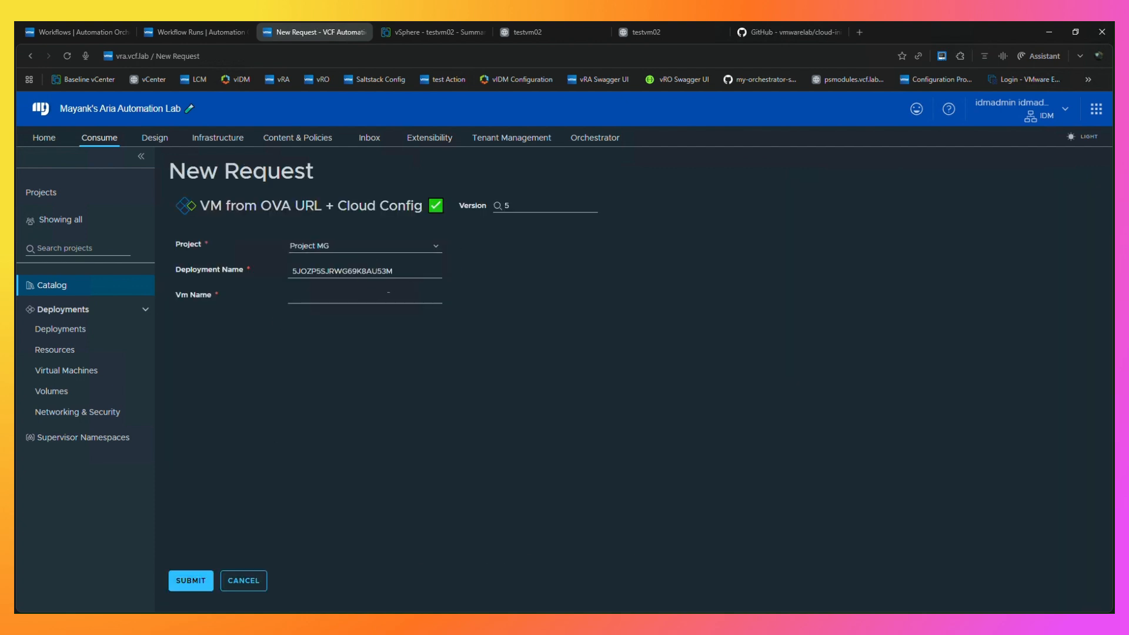
left_click(329, 297)
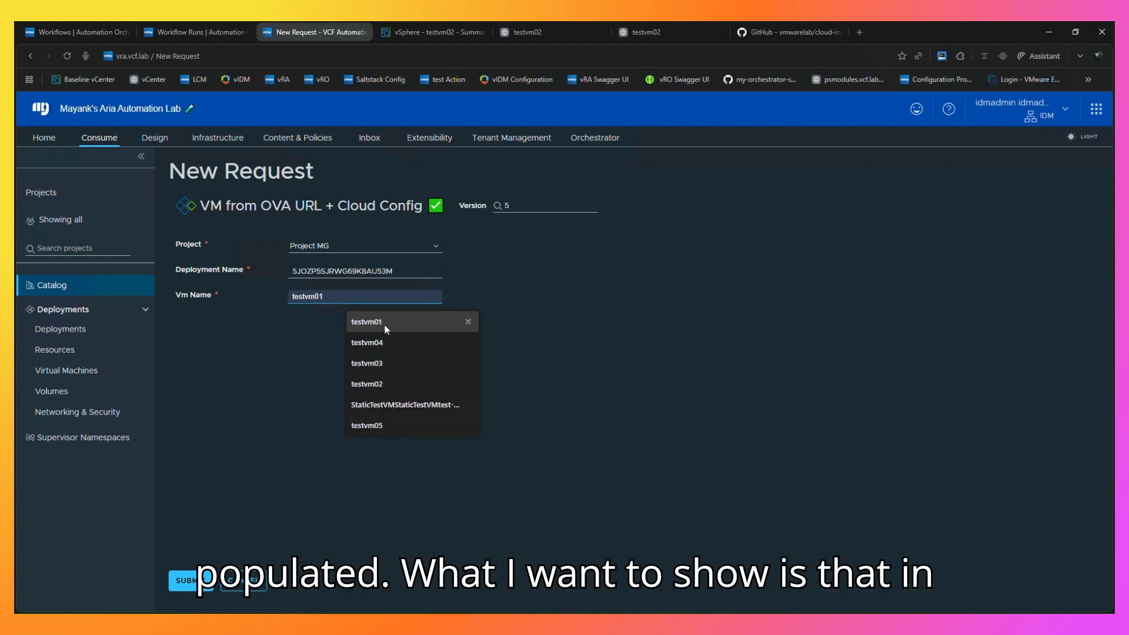
- Review the script of the checkVmNameExists action in Orchestrator, examining its name condition and return values
left_click(50, 35)
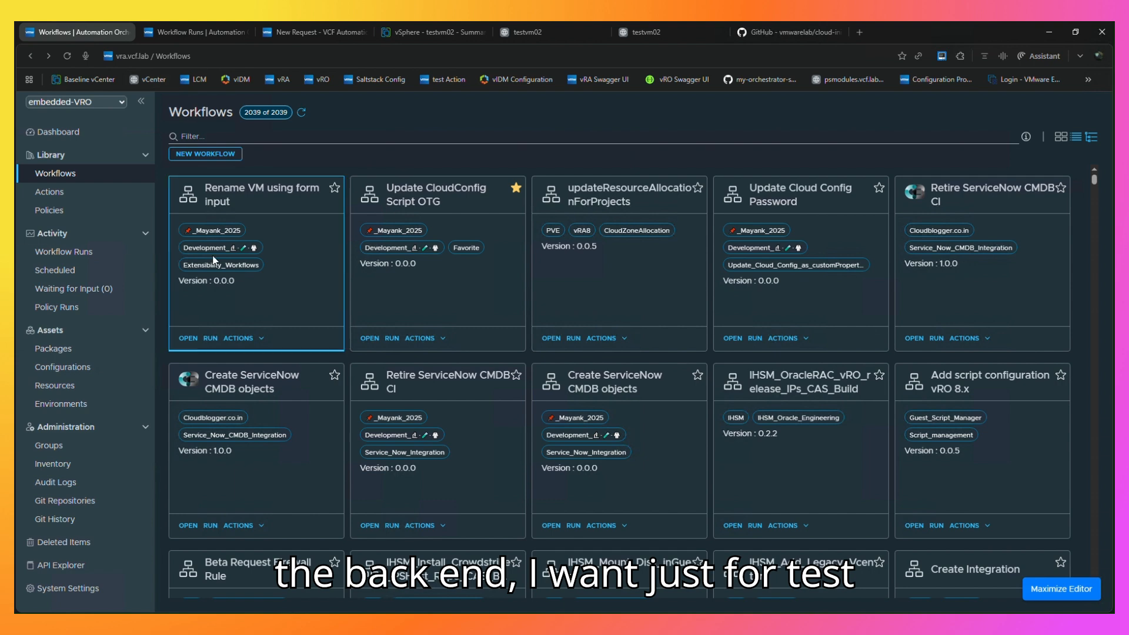
left_click(54, 193)
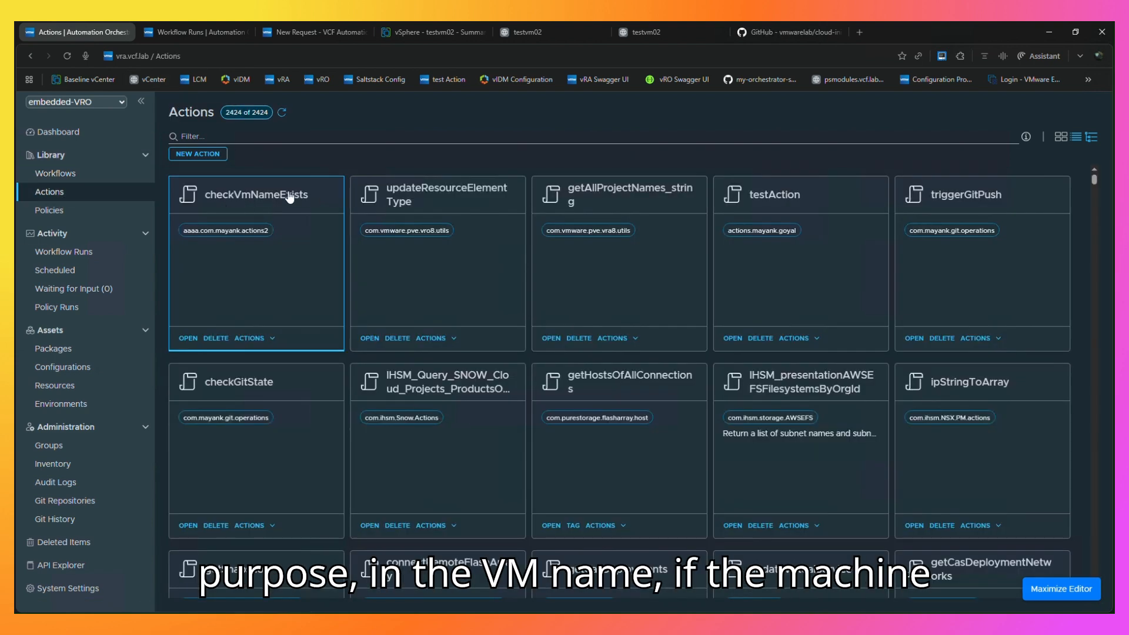
left_click(289, 197)
left_click(93, 138)
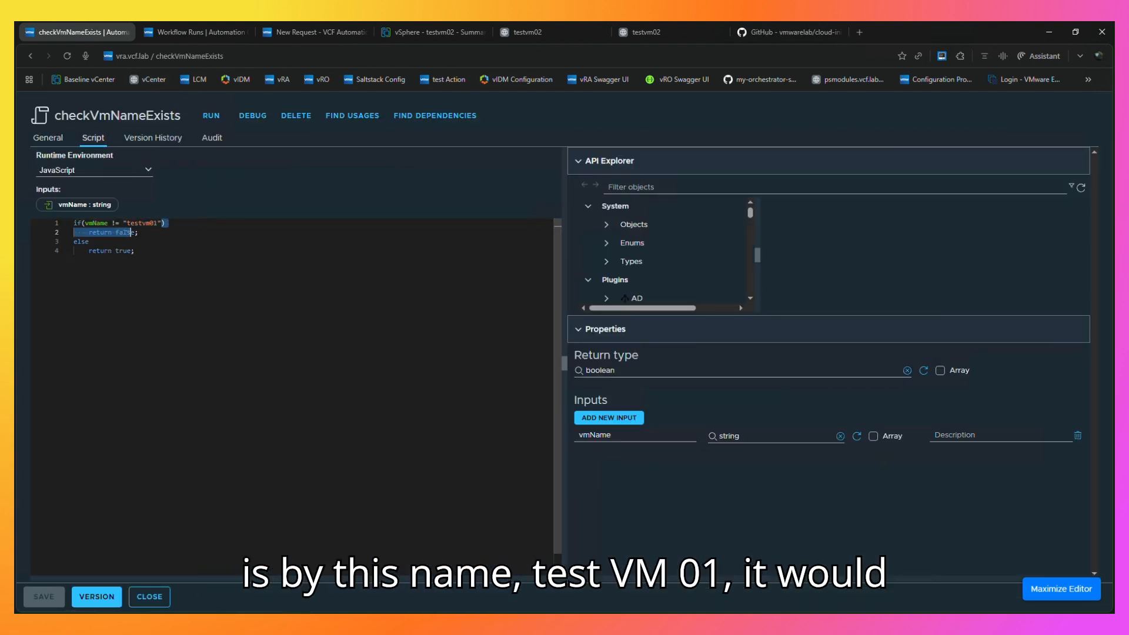
left_click_drag(161, 223, 130, 223)
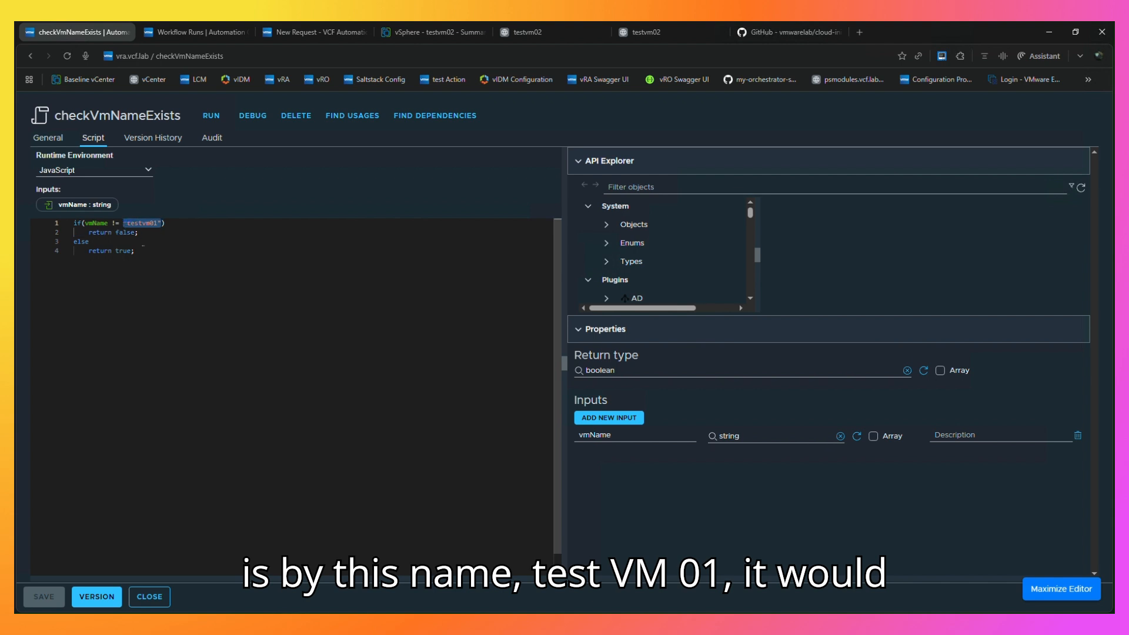
left_click(145, 233)
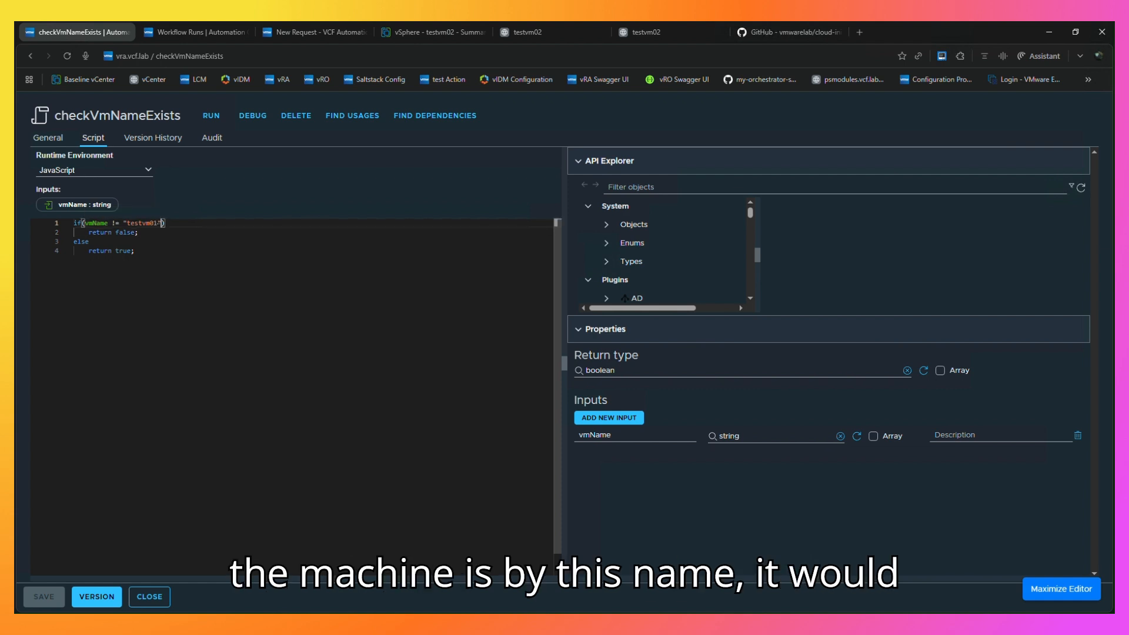
double_click(129, 223)
left_click_drag(139, 232, 82, 224)
left_click(171, 223)
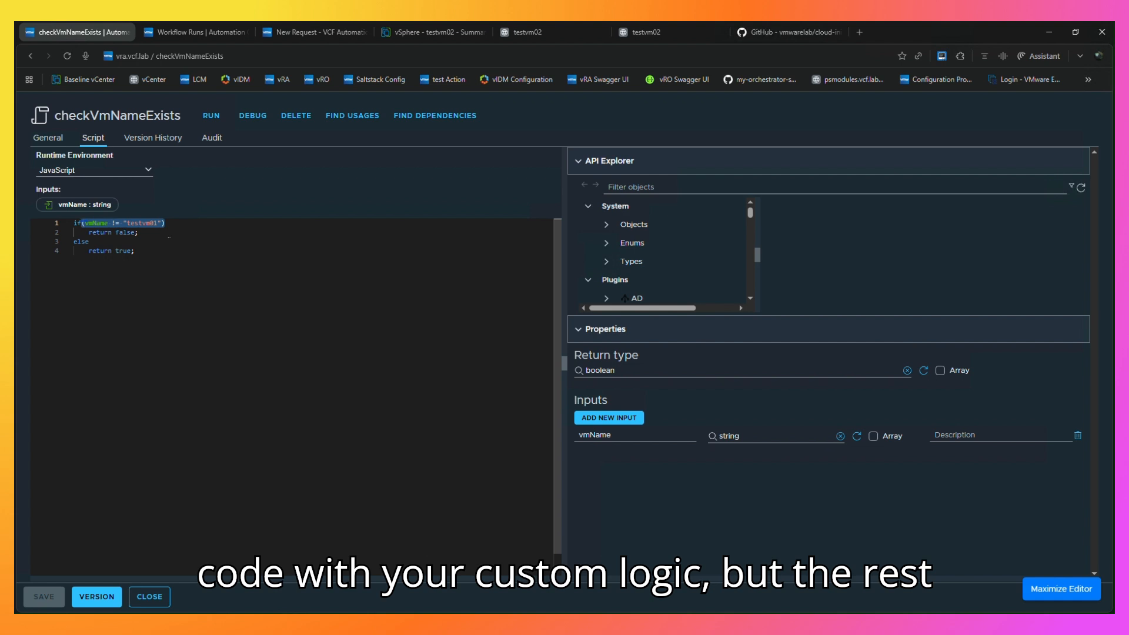
left_click_drag(74, 232, 203, 252)
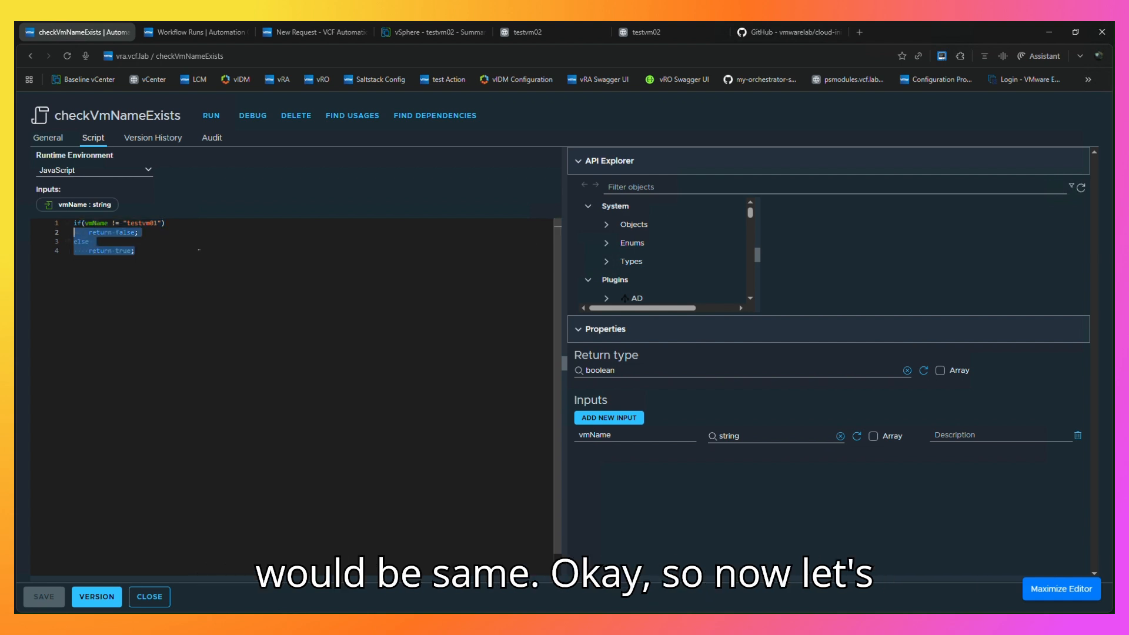
- Return to the new request and try to submit it with testvm01 as the Vm Name
left_click(318, 32)
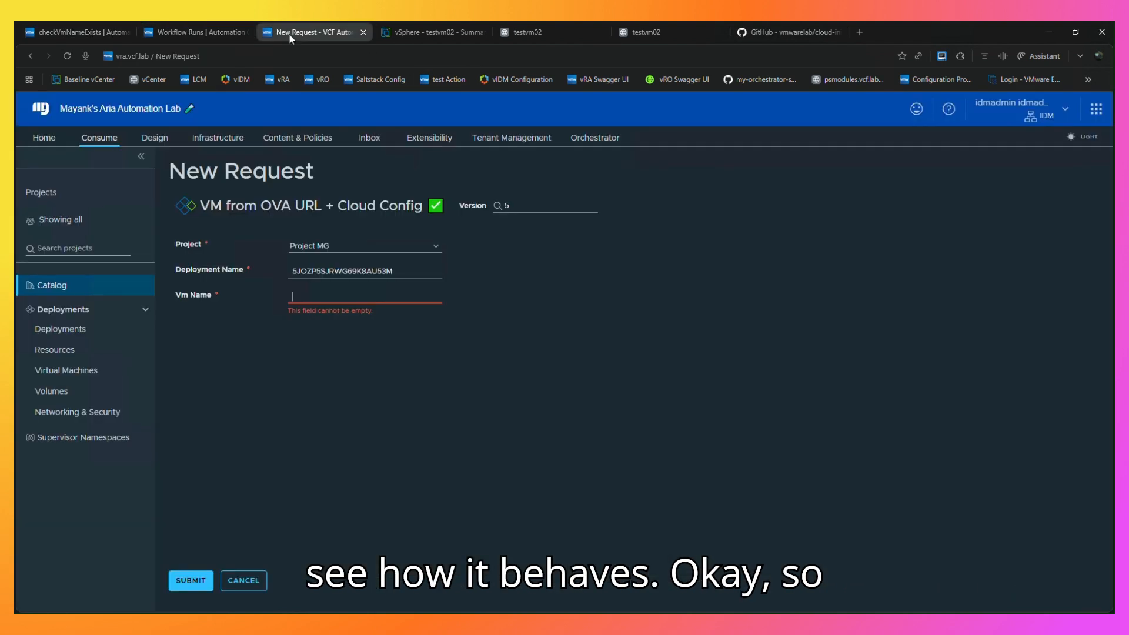
left_click(365, 297)
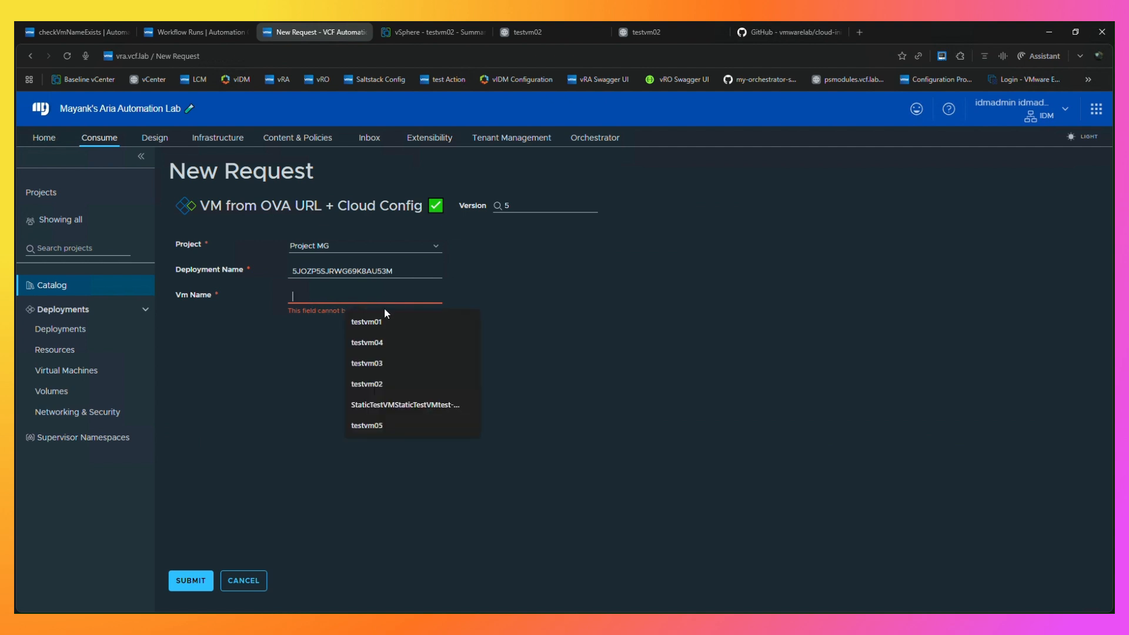
left_click(379, 322)
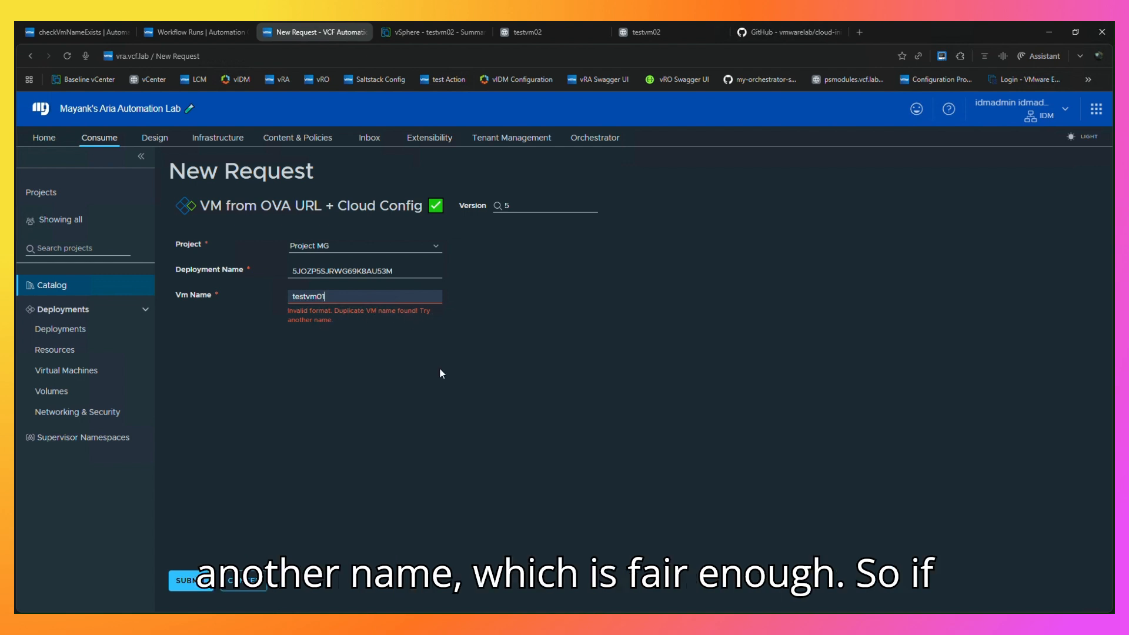
left_click(190, 580)
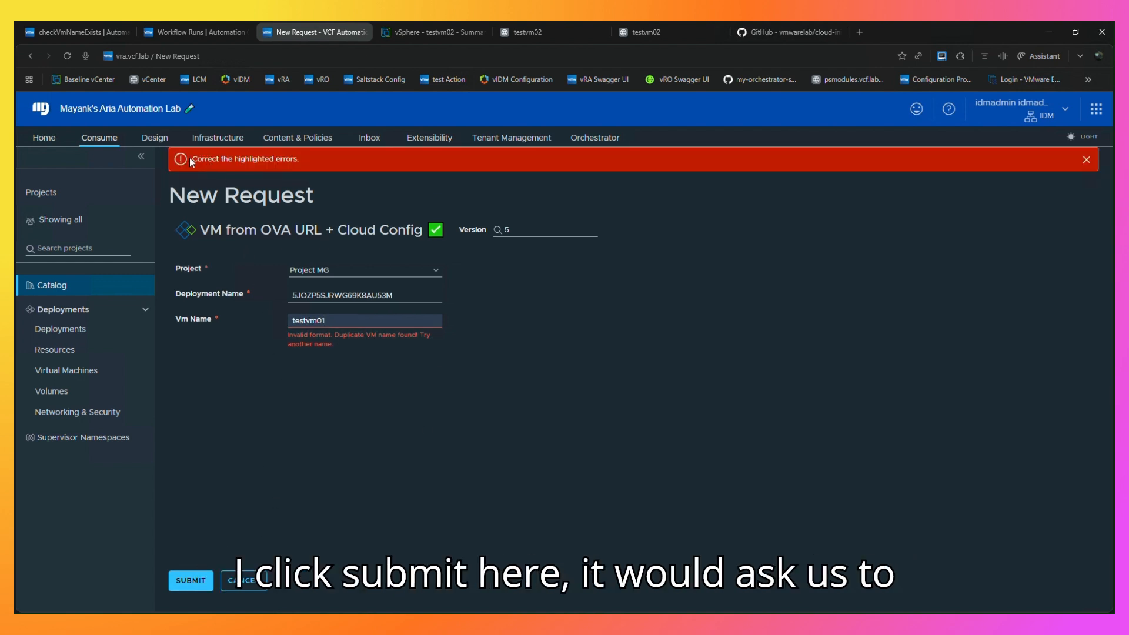
left_click_drag(193, 158, 299, 160)
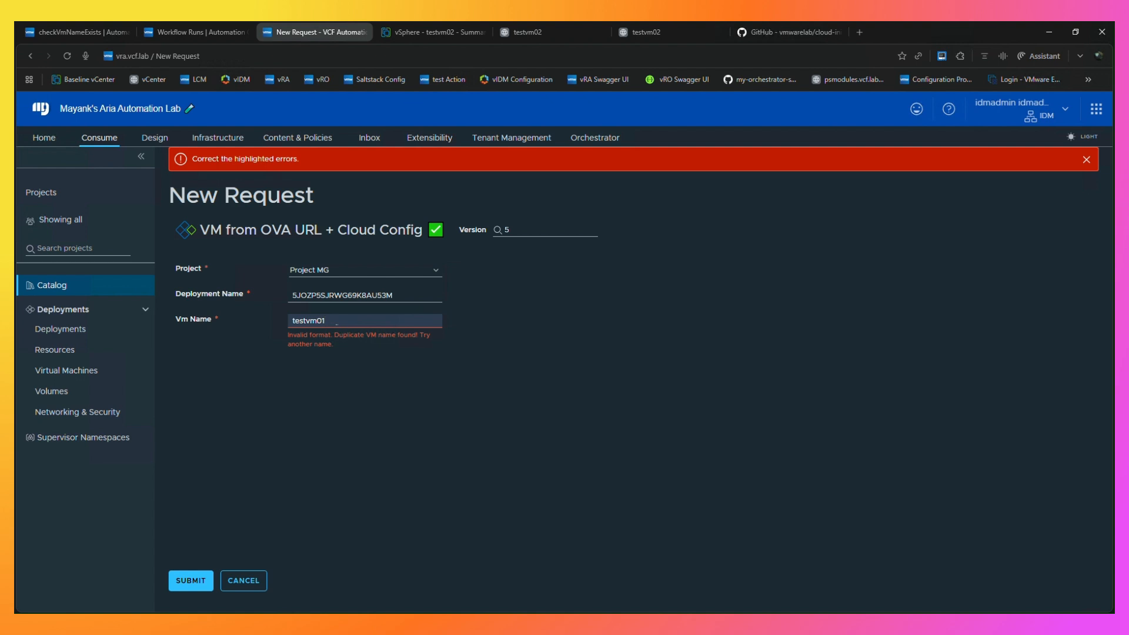
- Change the Vm Name to testvm10 and submit the request
key("BackSpace")
key("BackSpace")
type("1")
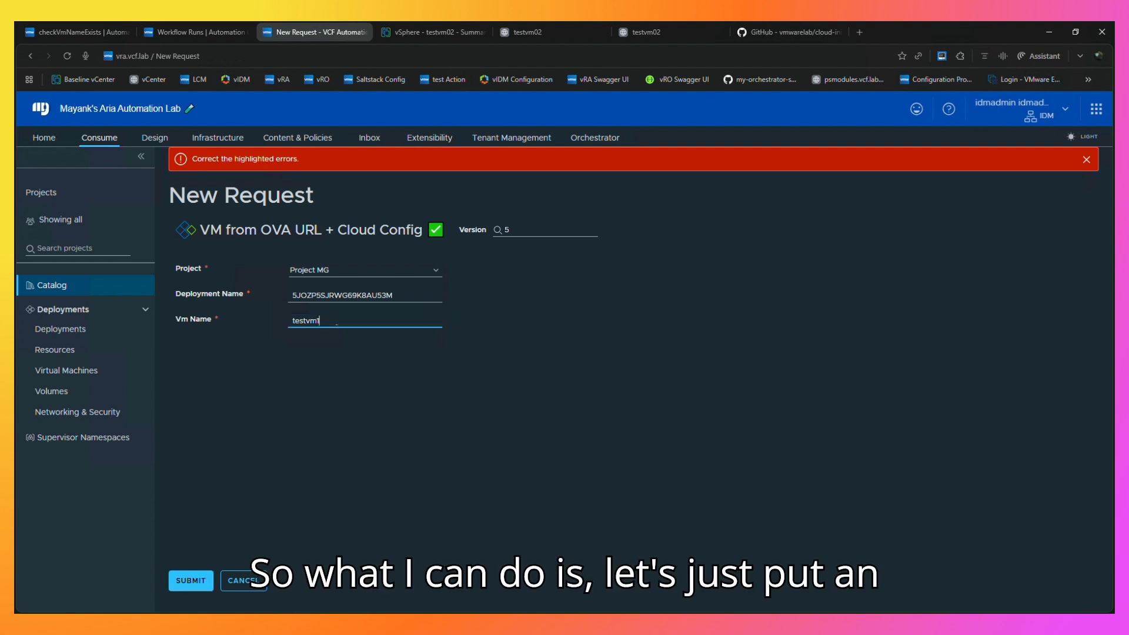
type("0")
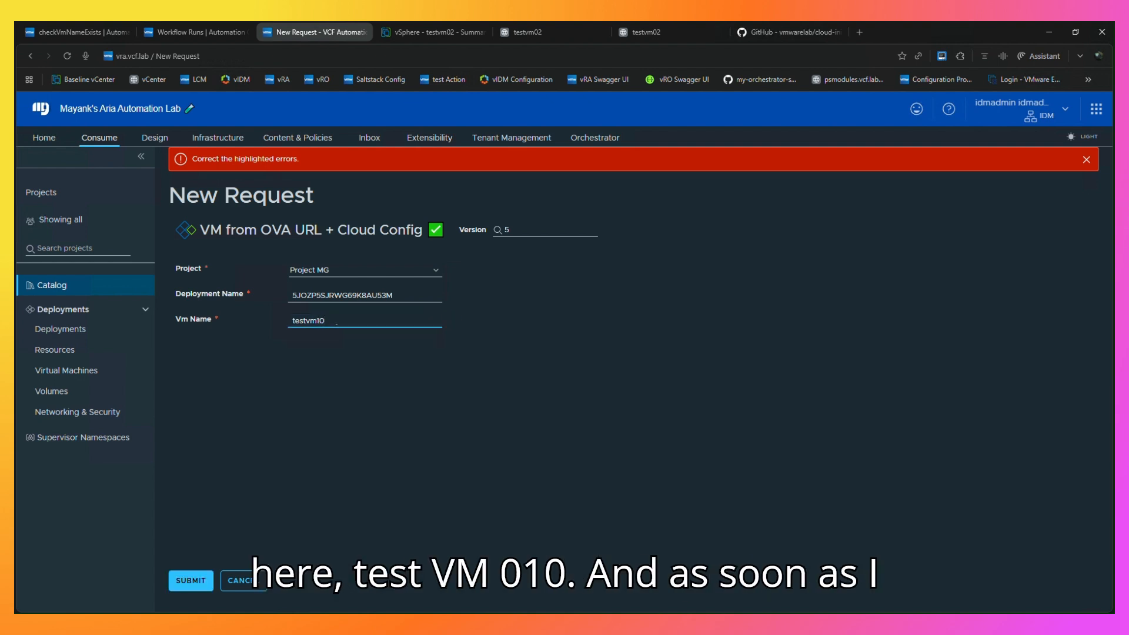
left_click(202, 587)
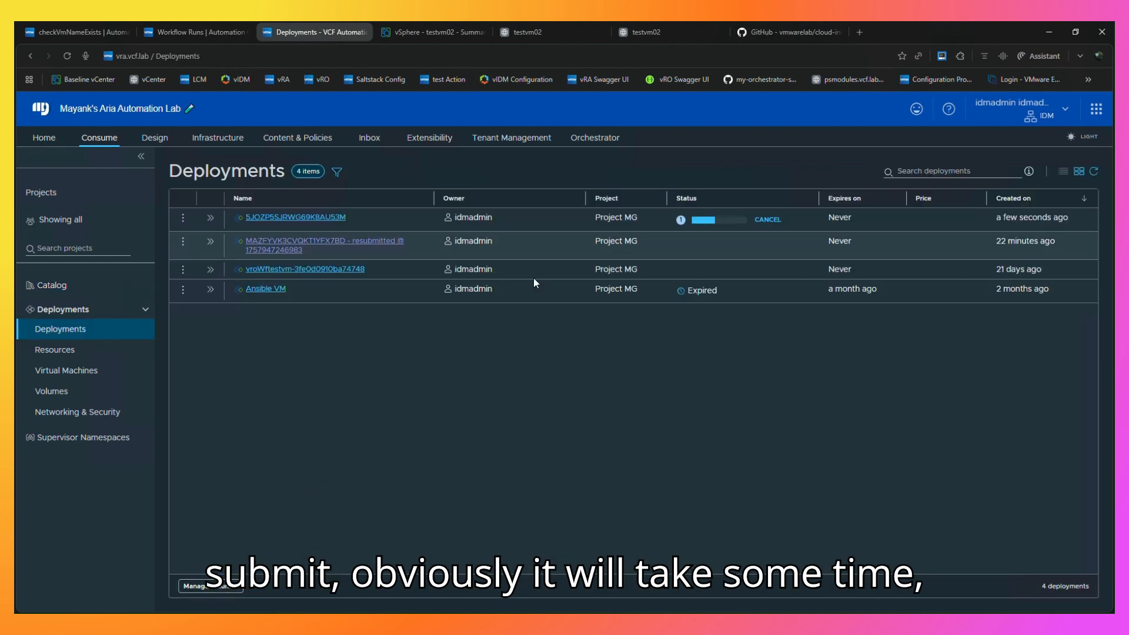
- Open the newly submitted deployment and check its history and topology for provisioning progress
left_click(312, 217)
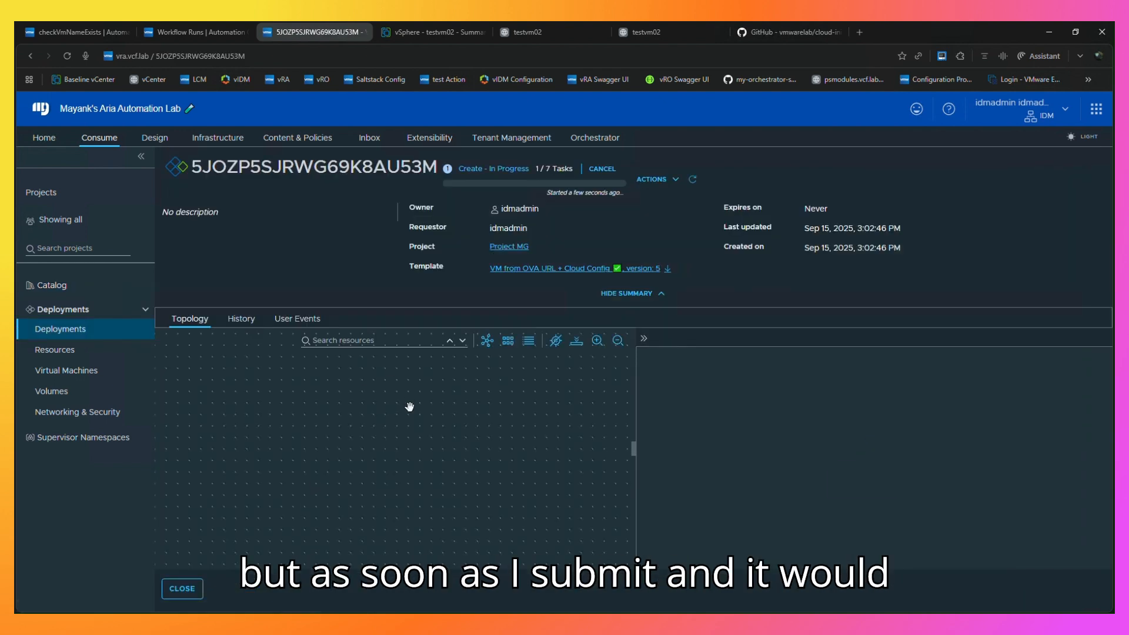
left_click(251, 327)
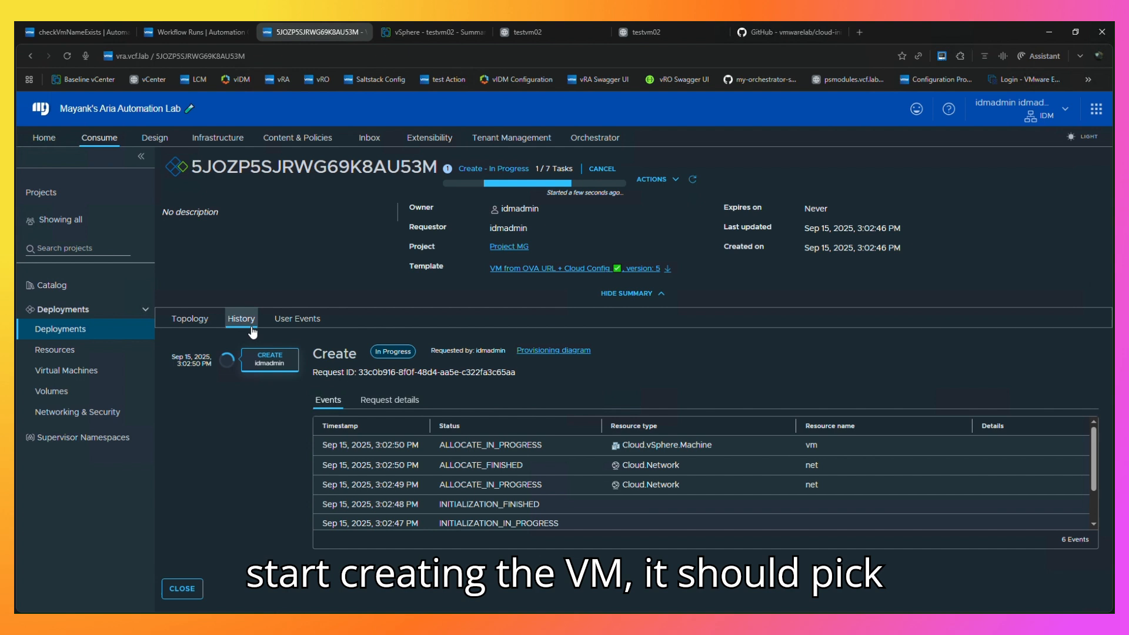
left_click(189, 319)
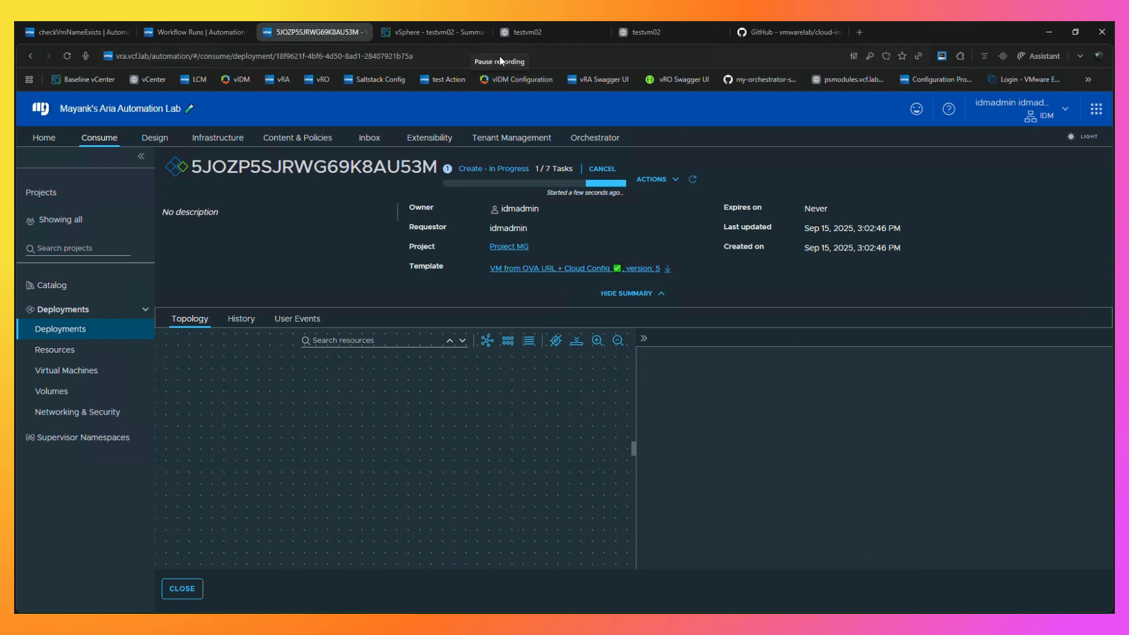
left_click(241, 319)
left_click(188, 319)
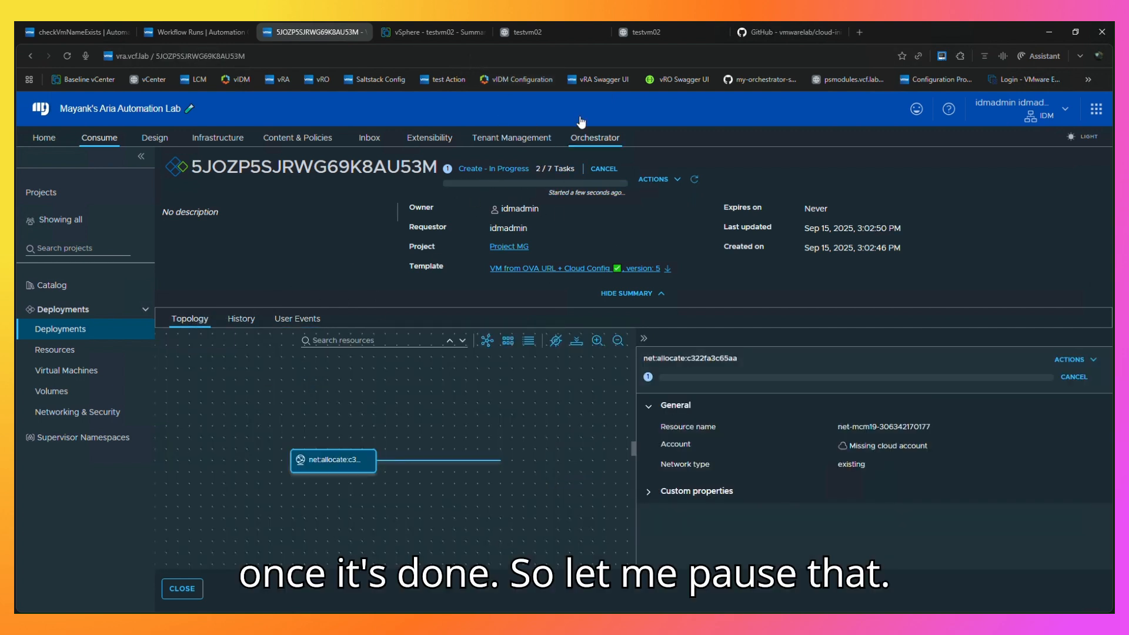